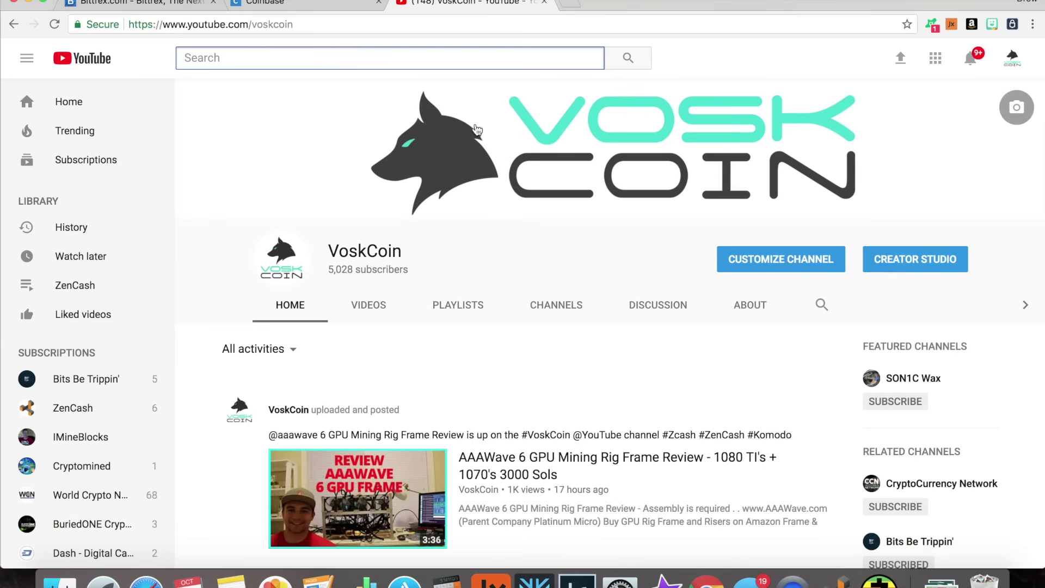
Switch from the VoskCoin YouTube channel to the Bittrex tab to reach its log-in page
click(144, 8)
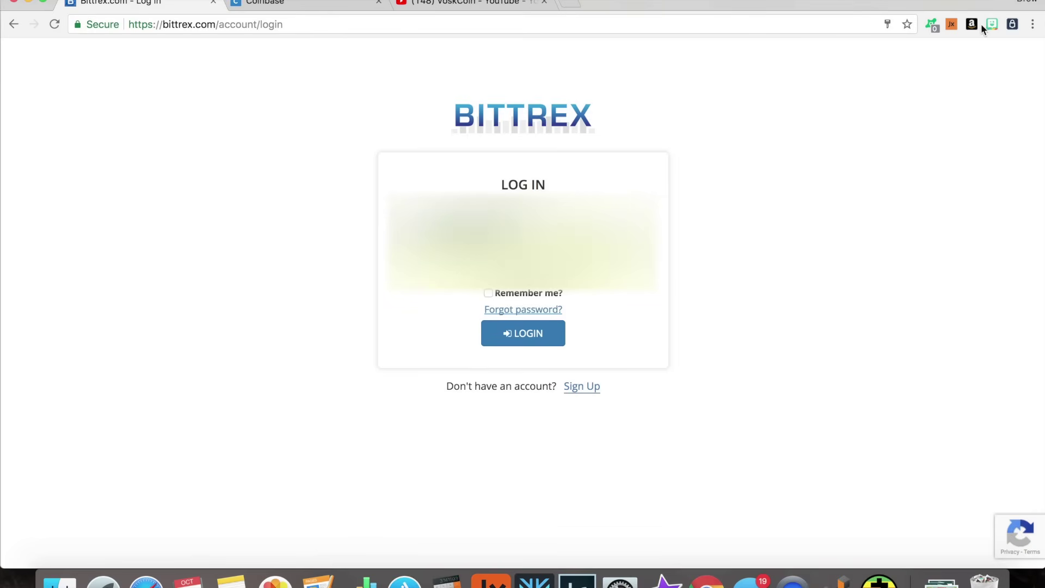
Log in, go to Wallets, and show the ZenCash deposit address
click(576, 389)
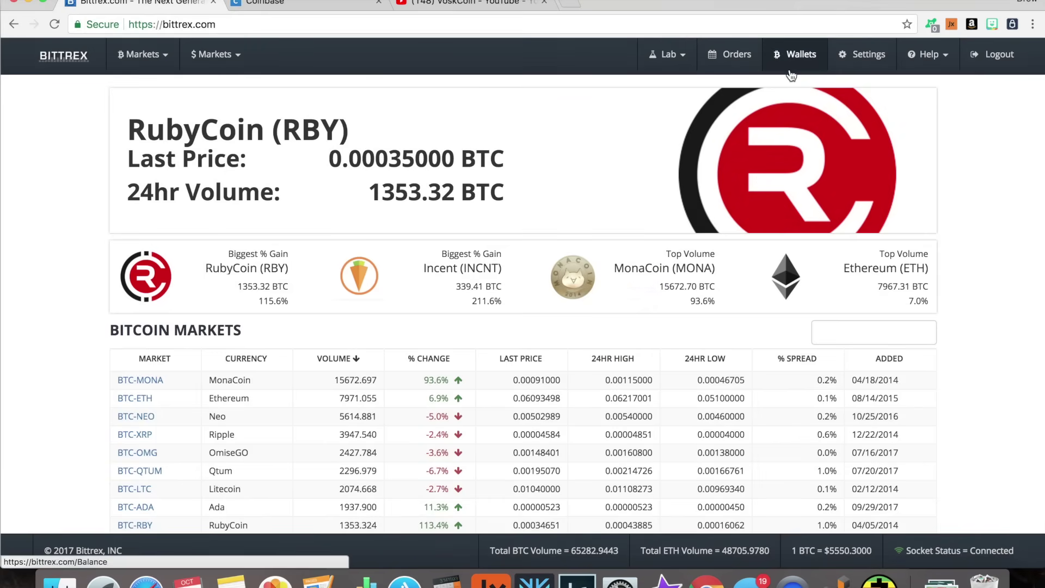
click(791, 72)
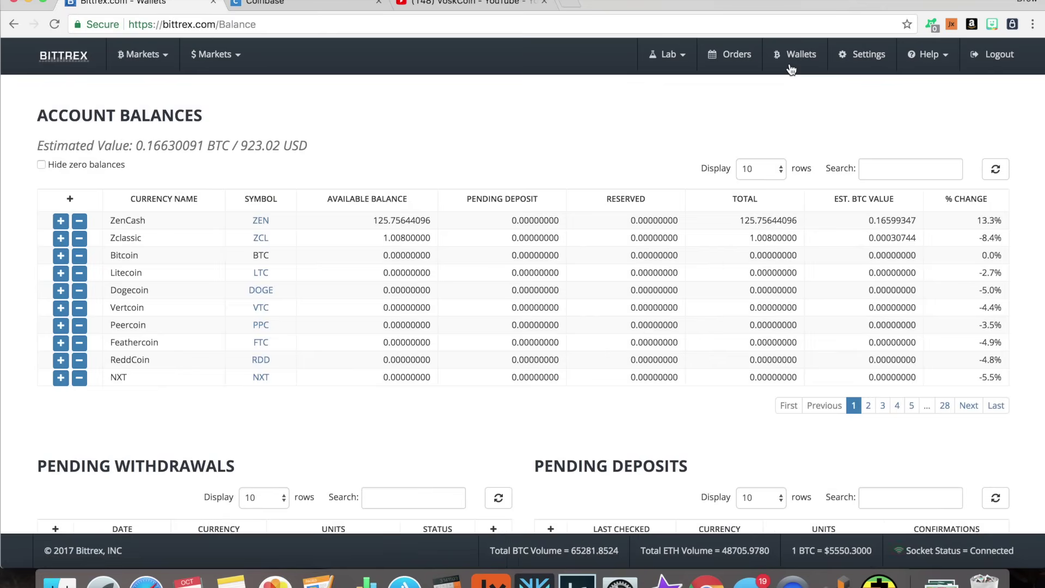
triple_click(133, 220)
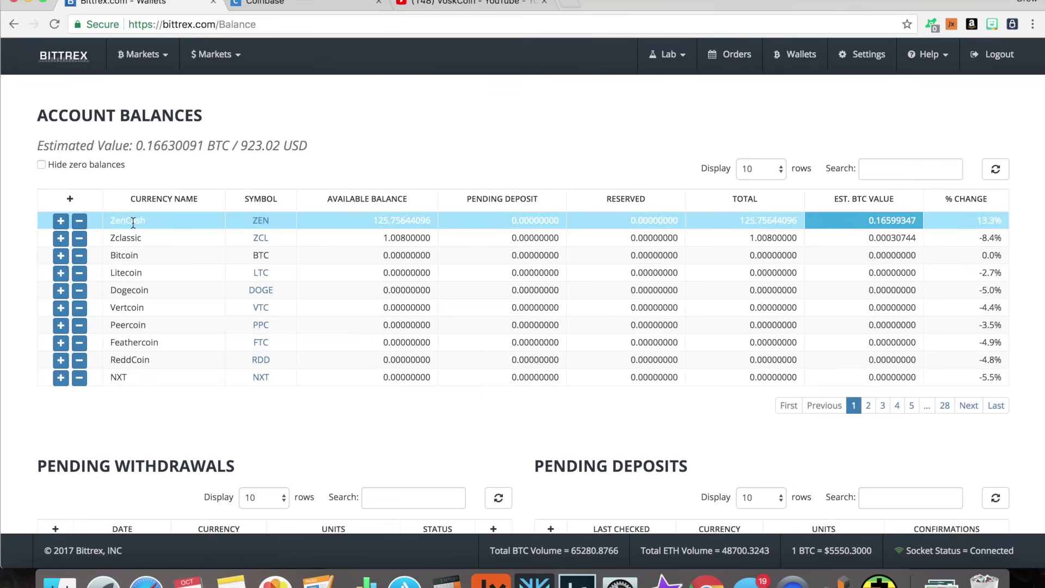
click(62, 221)
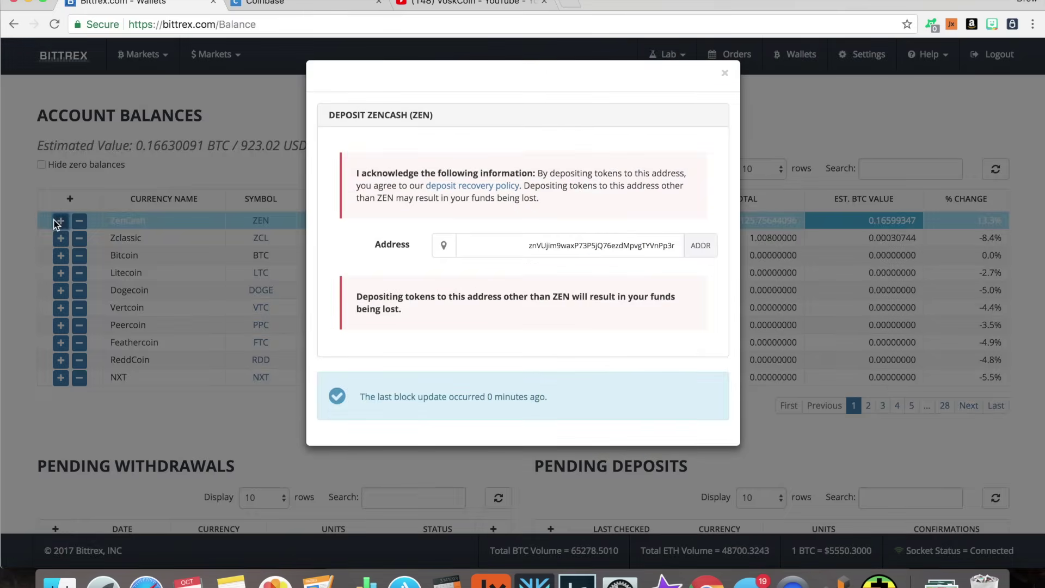
Create a new Litecoin deposit address, then reopen and close the ZenCash deposit window
click(725, 75)
click(61, 275)
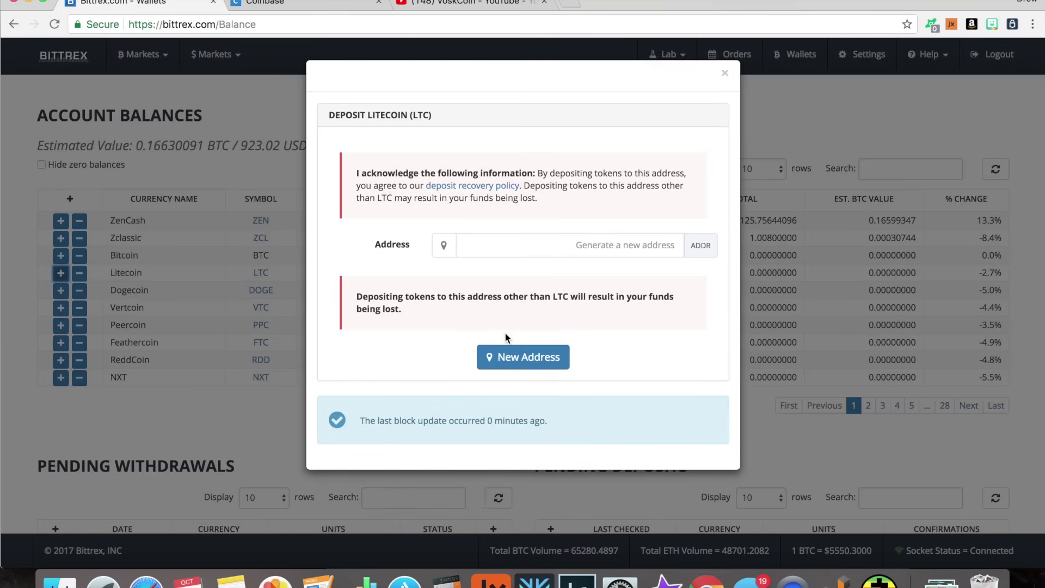
click(528, 354)
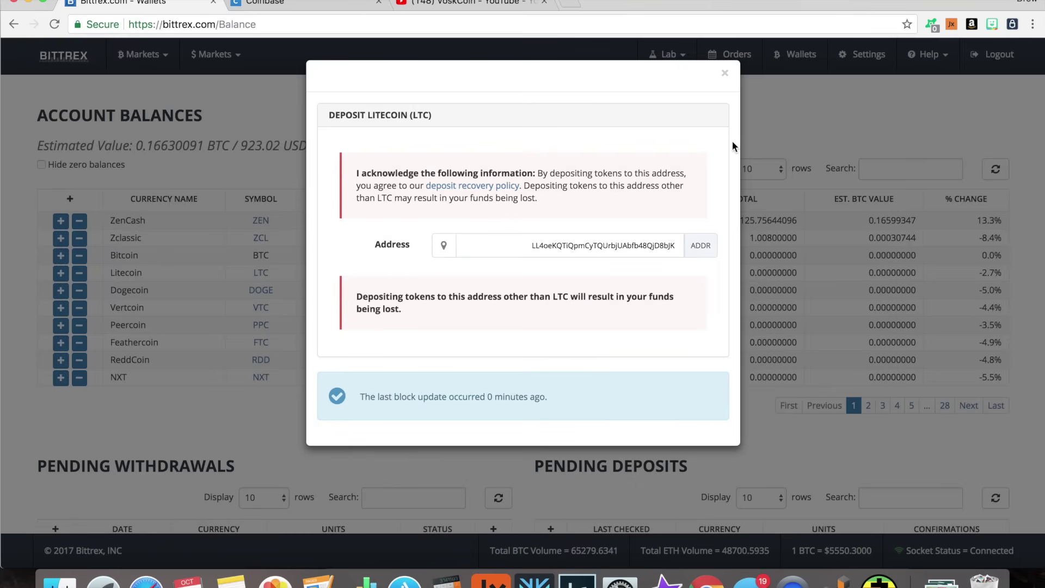
click(725, 73)
click(58, 222)
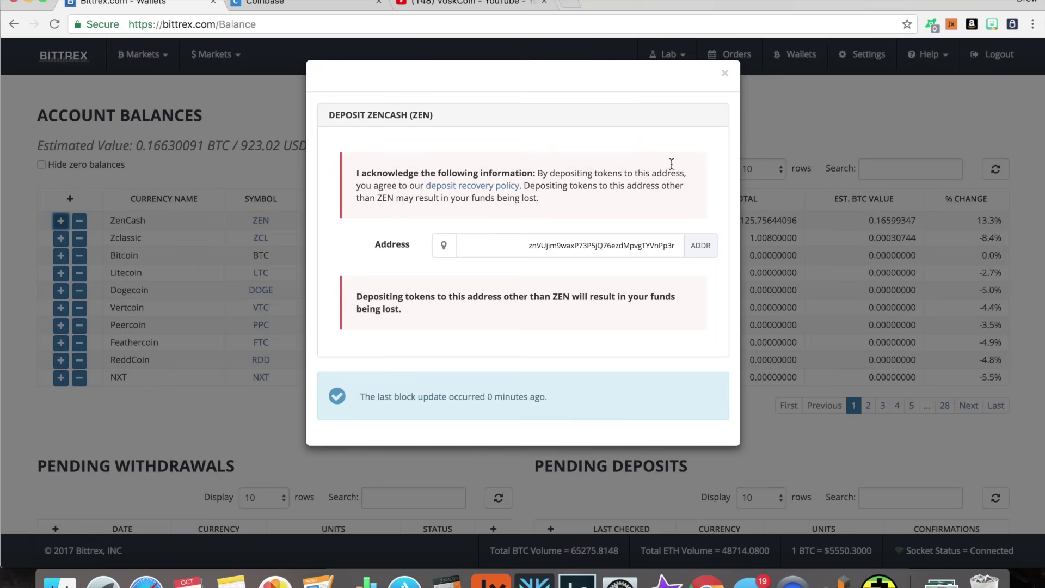
click(725, 72)
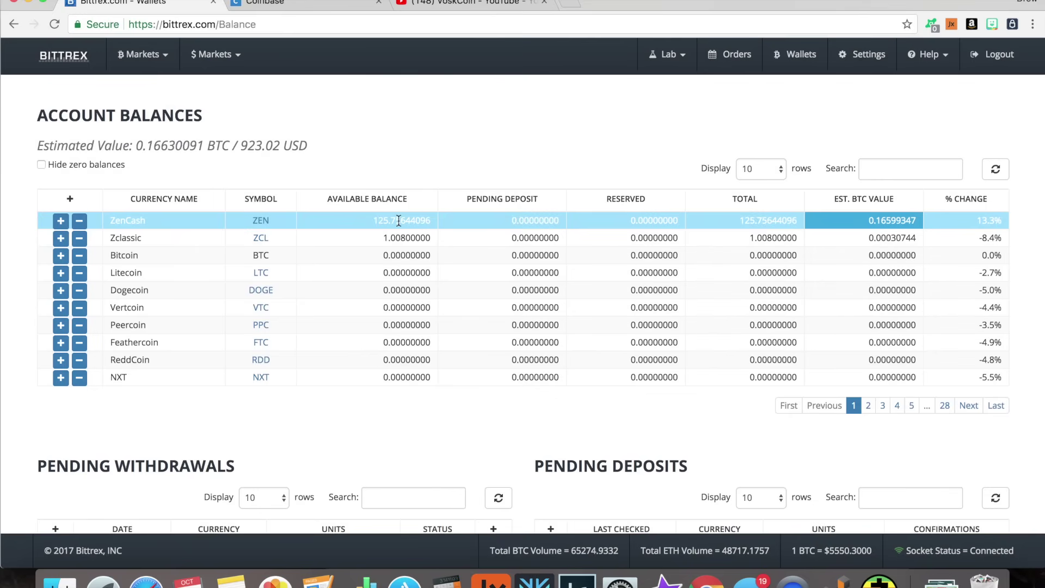
click(79, 221)
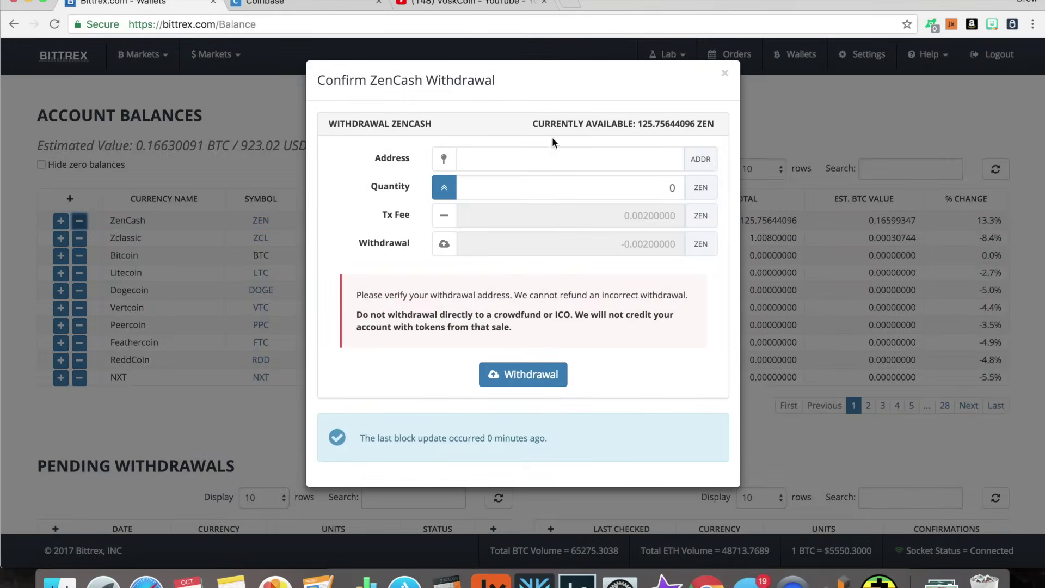
click(572, 160)
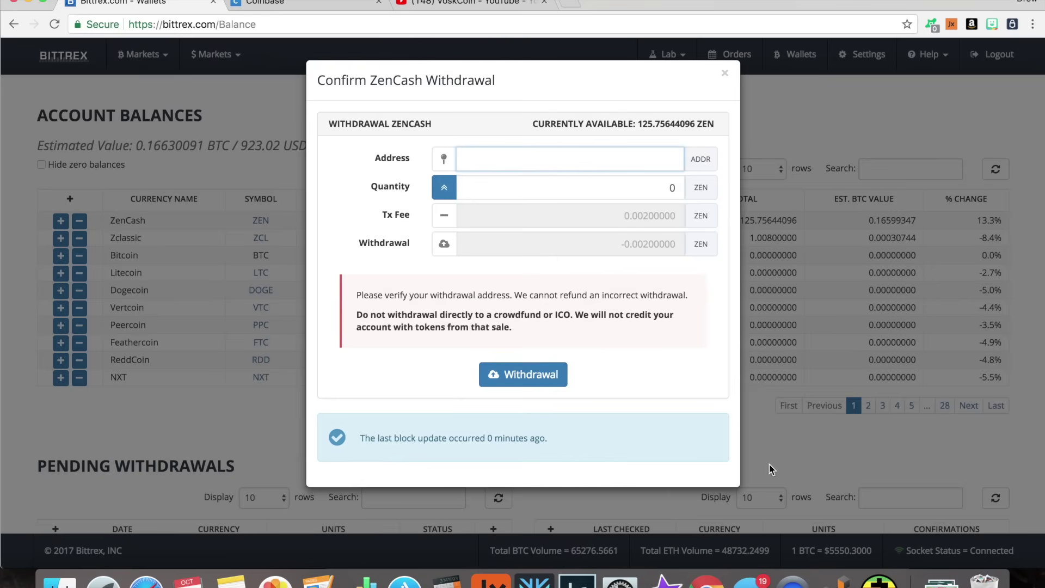
double_click(668, 187)
text(3)
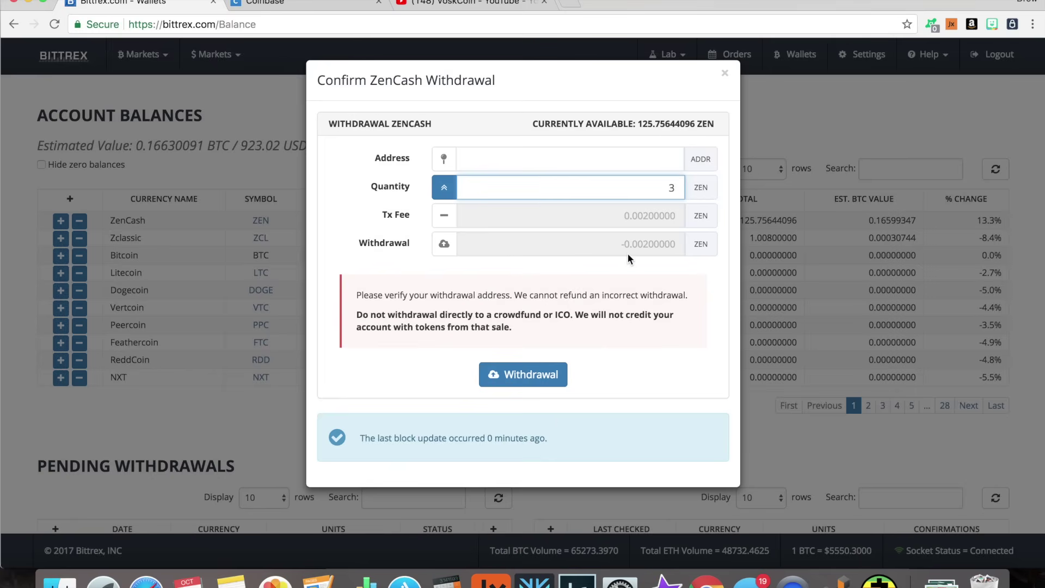
click(725, 75)
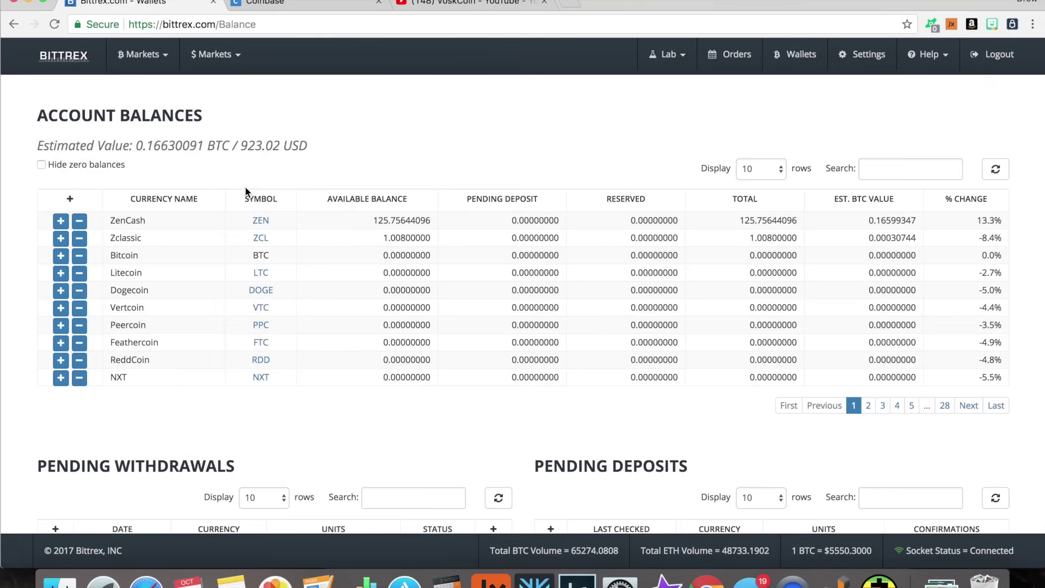
Open the BTC-ZEN market via the ZEN link and briefly view the $ Markets summary
click(261, 222)
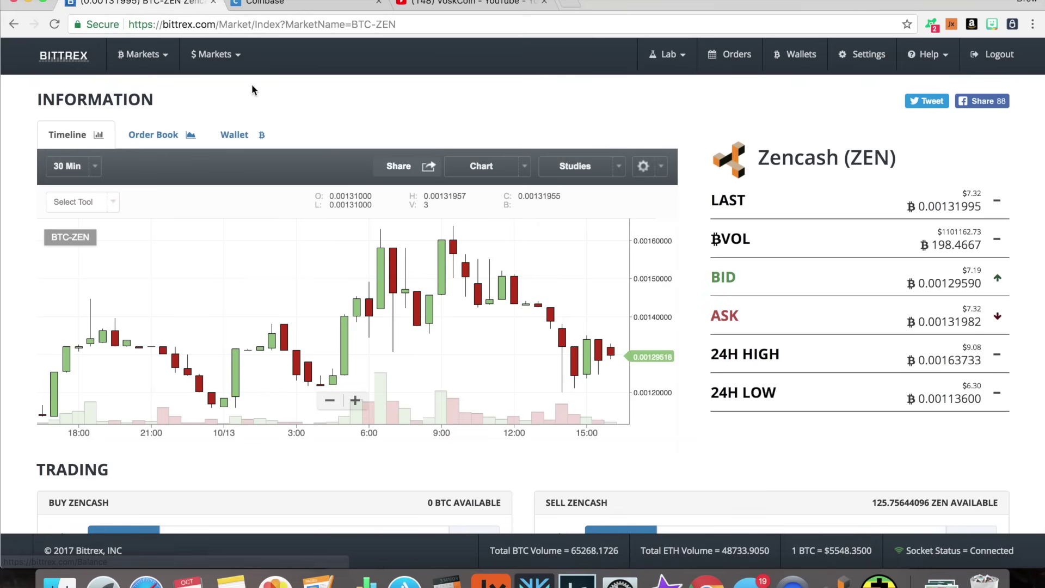
click(213, 56)
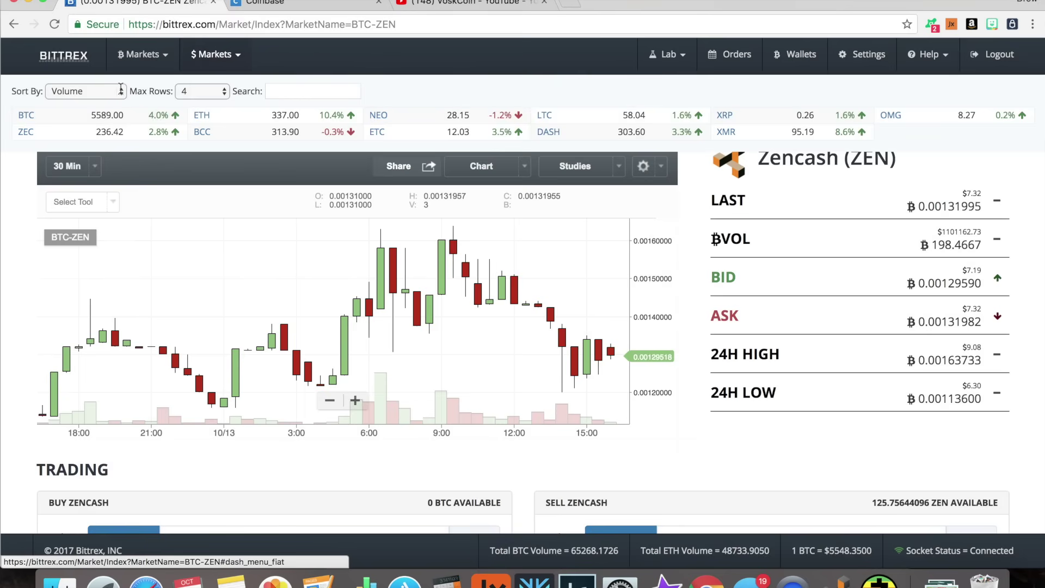
click(229, 56)
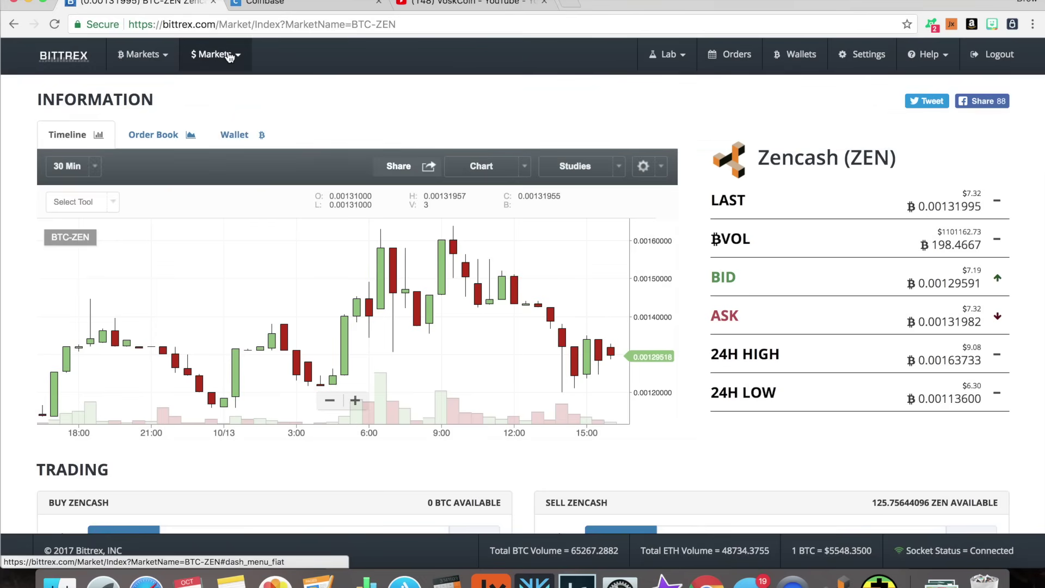
scroll(380, 74, down, 2)
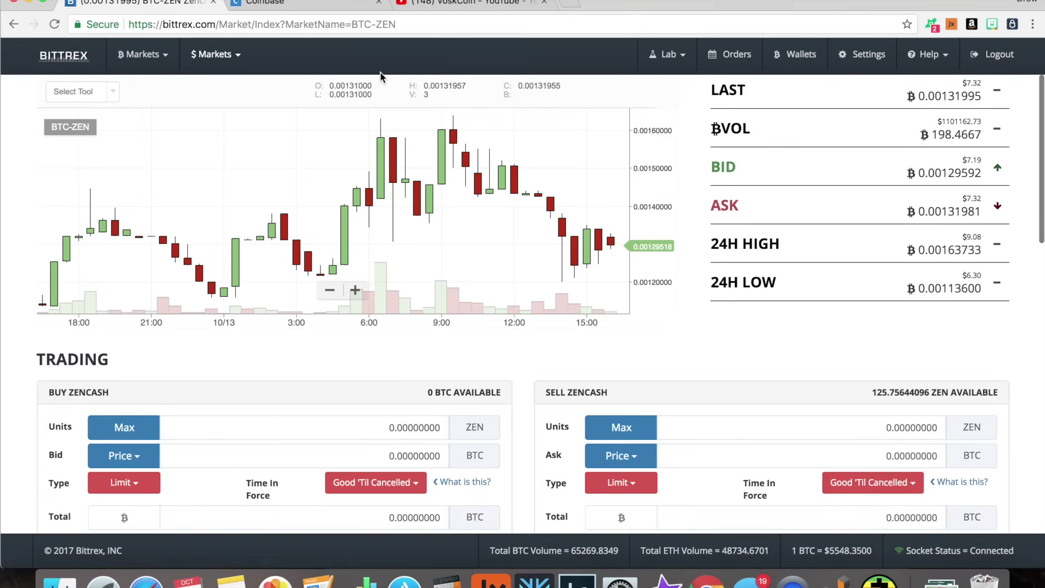
scroll(319, 217, up, 2)
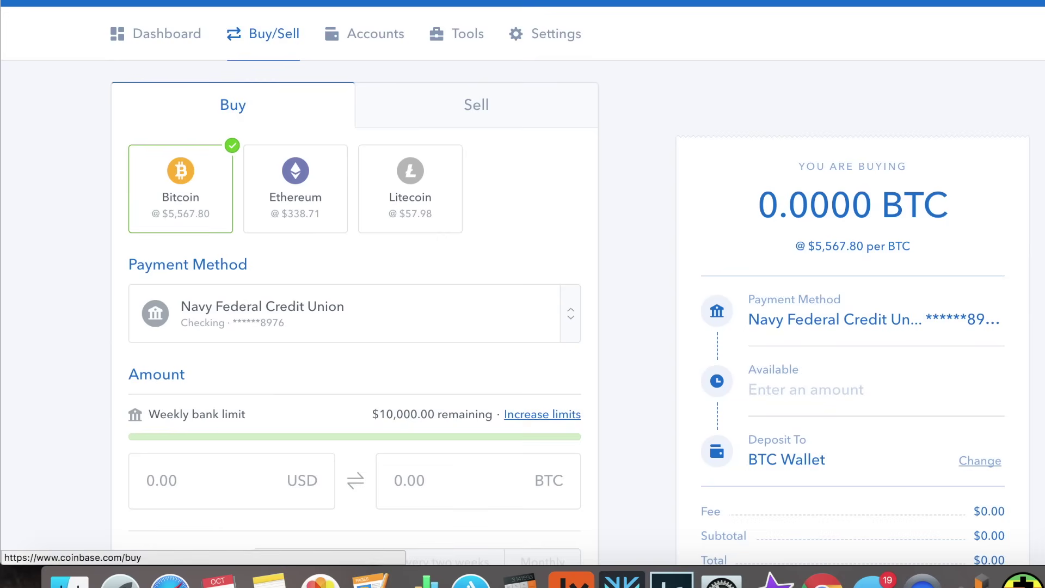
scroll(329, 33, down, 2)
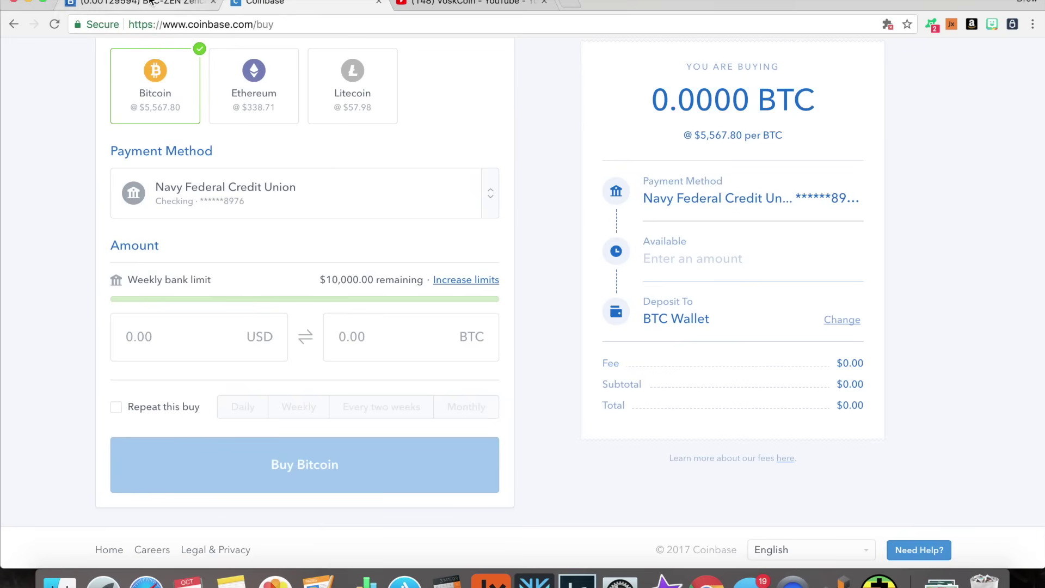
Return to the Bittrex BTC-ZEN tab after reviewing Coinbase's Bitcoin buy form
click(151, 2)
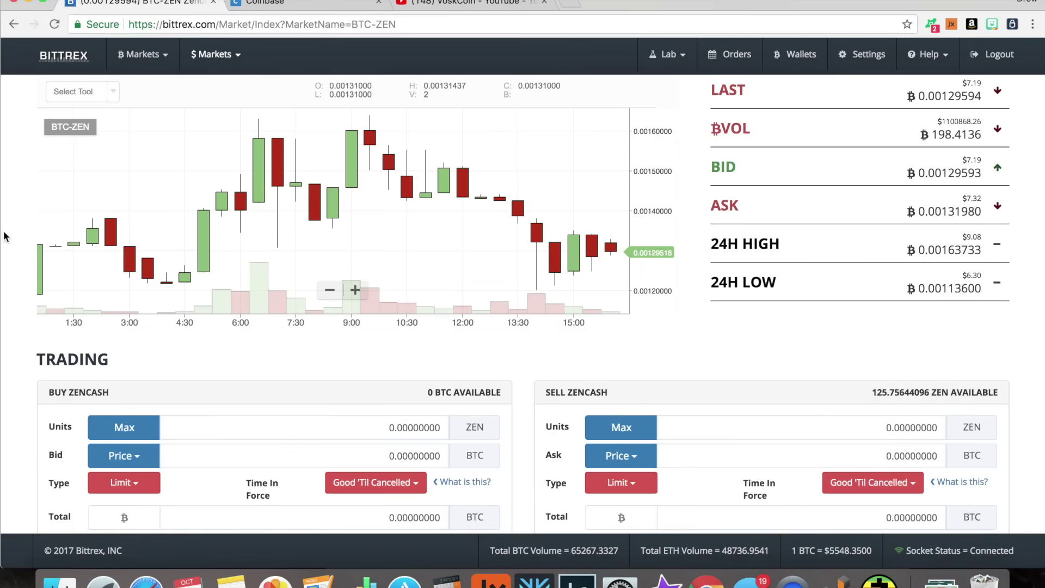
scroll(4, 237, up, 2)
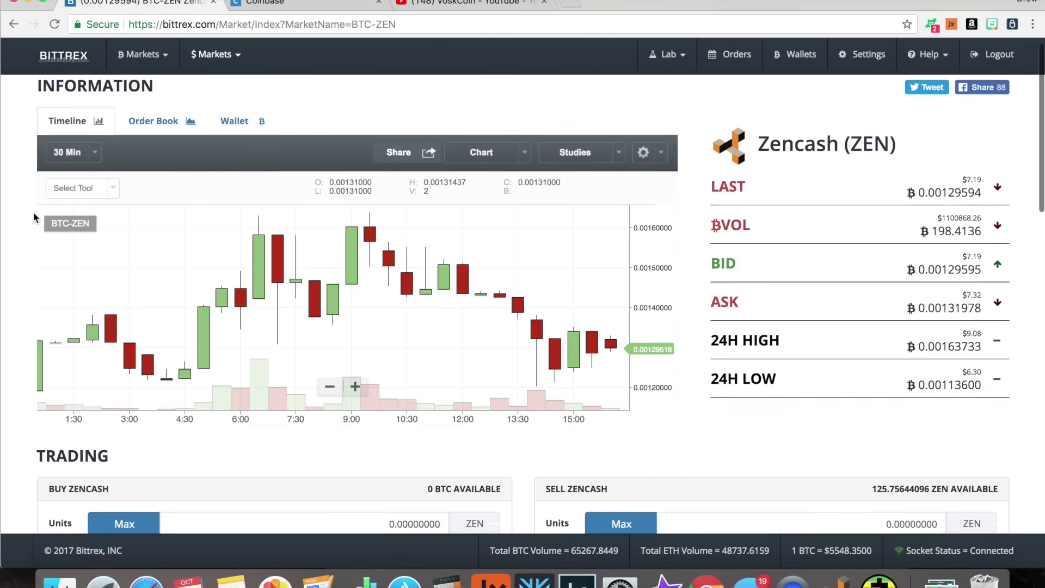
scroll(697, 132, down, 2)
scroll(709, 210, down, 5)
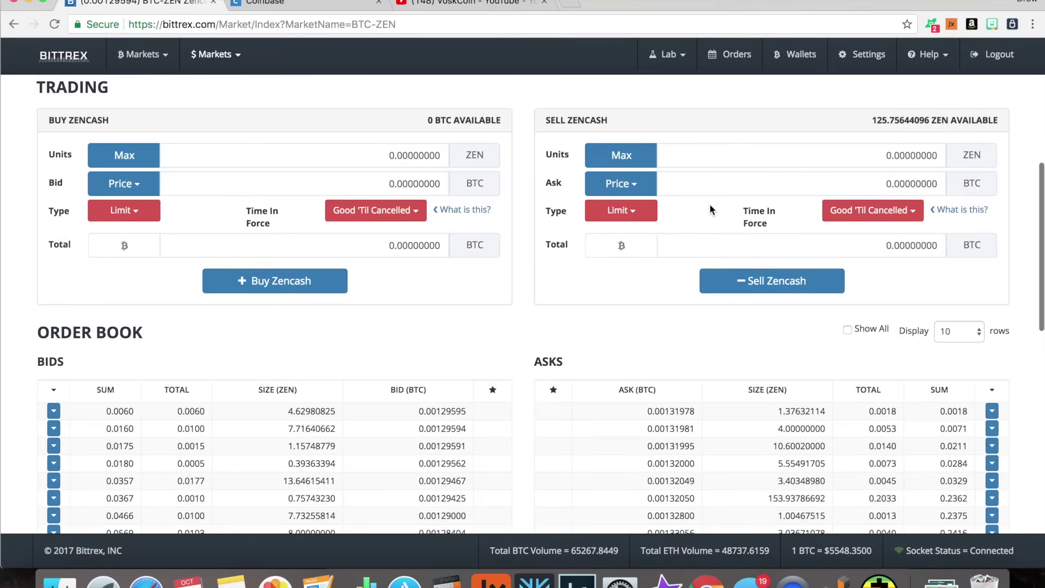
Check the Sell price presets without choosing one, then load coincap.io in a new tab
click(634, 183)
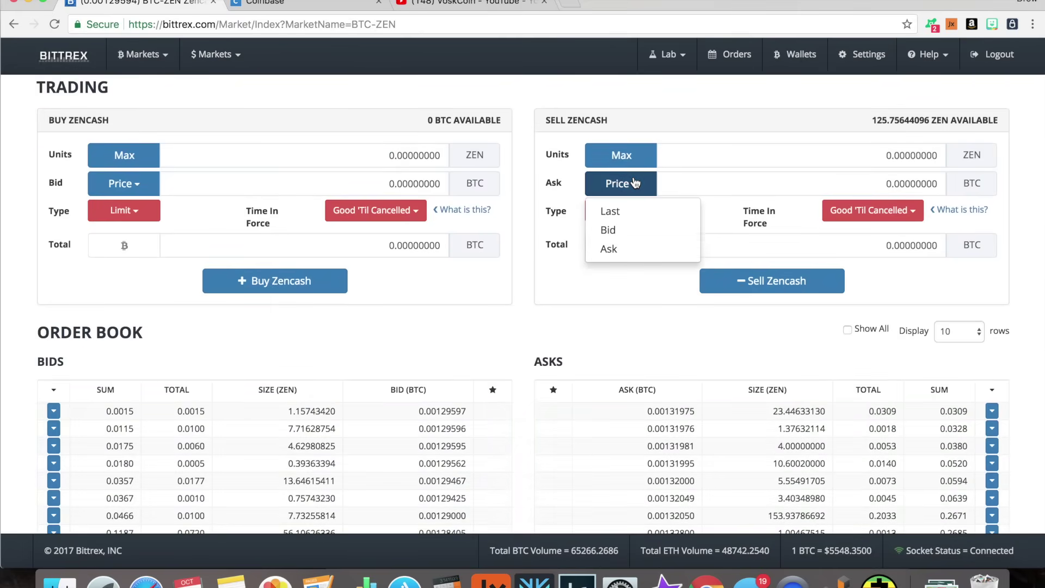
click(713, 156)
scroll(714, 161, up, 2)
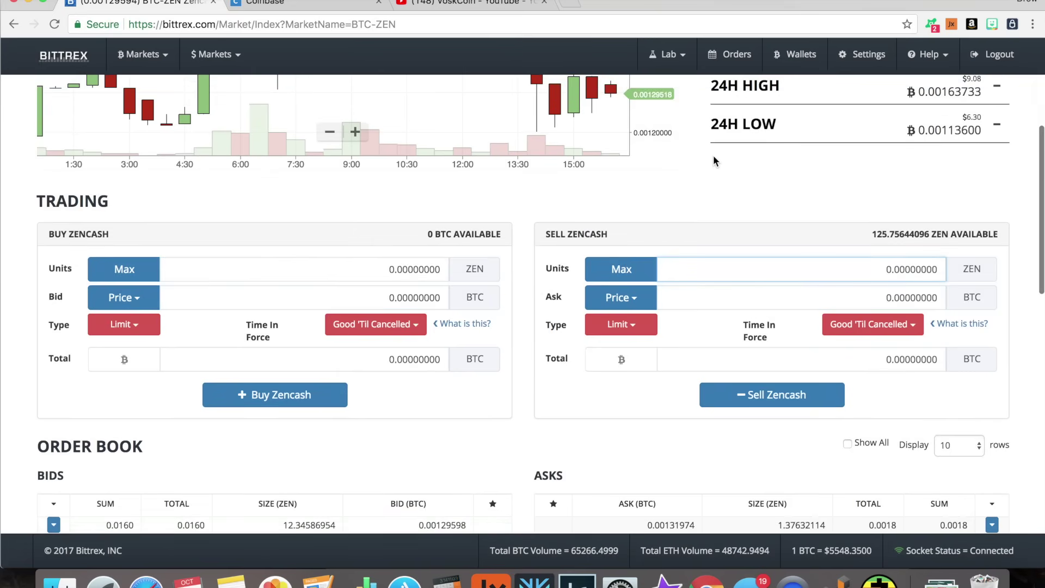
scroll(678, 206, up, 1)
key(super+t)
text(coincap.io)
key(Return)
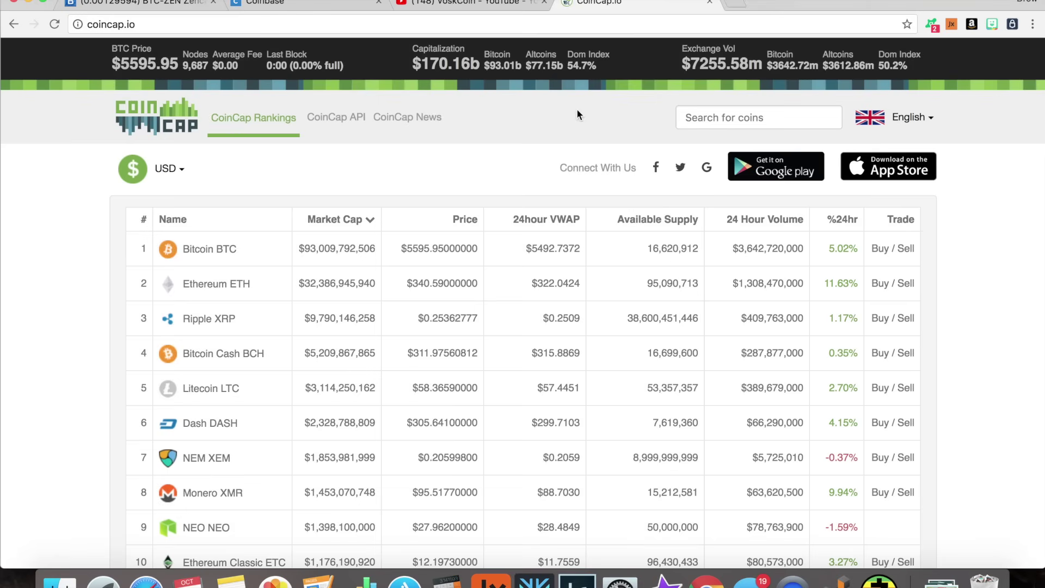
Search CoinCap for 'zen' to find ZenCash at $7.21, then return to Bittrex
click(715, 111)
text(zen)
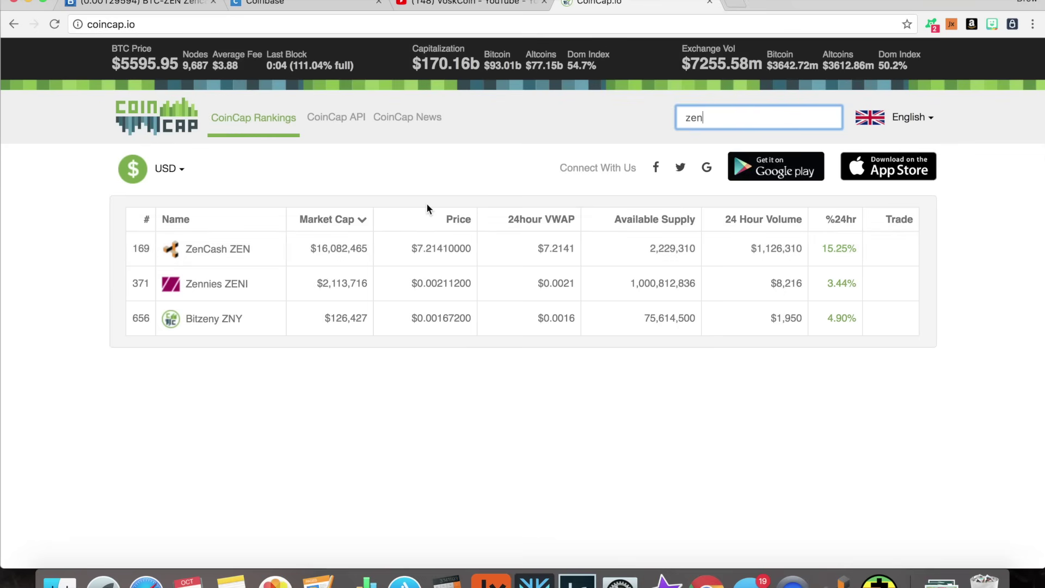
click(164, 3)
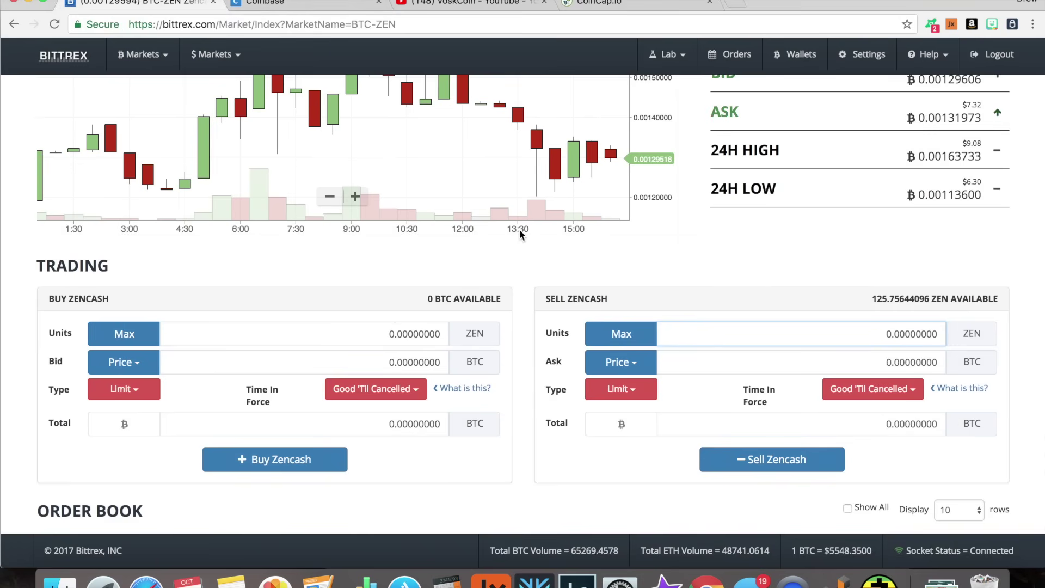
scroll(662, 270, up, 1)
scroll(717, 330, up, 3)
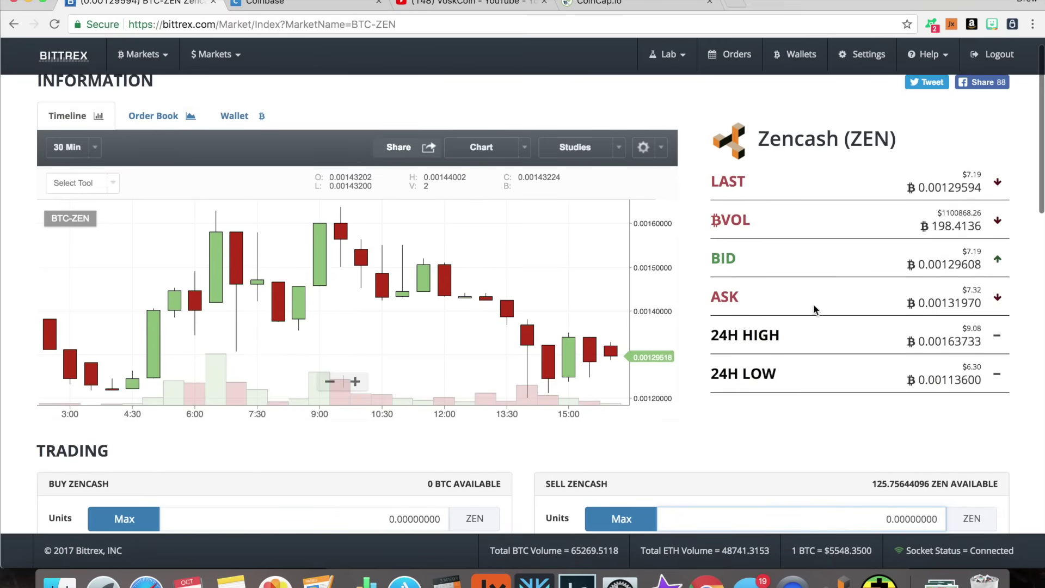
scroll(841, 285, down, 3)
Set the ZEN sell price to Last (0.00129594 BTC) and the amount to 2 units
click(628, 418)
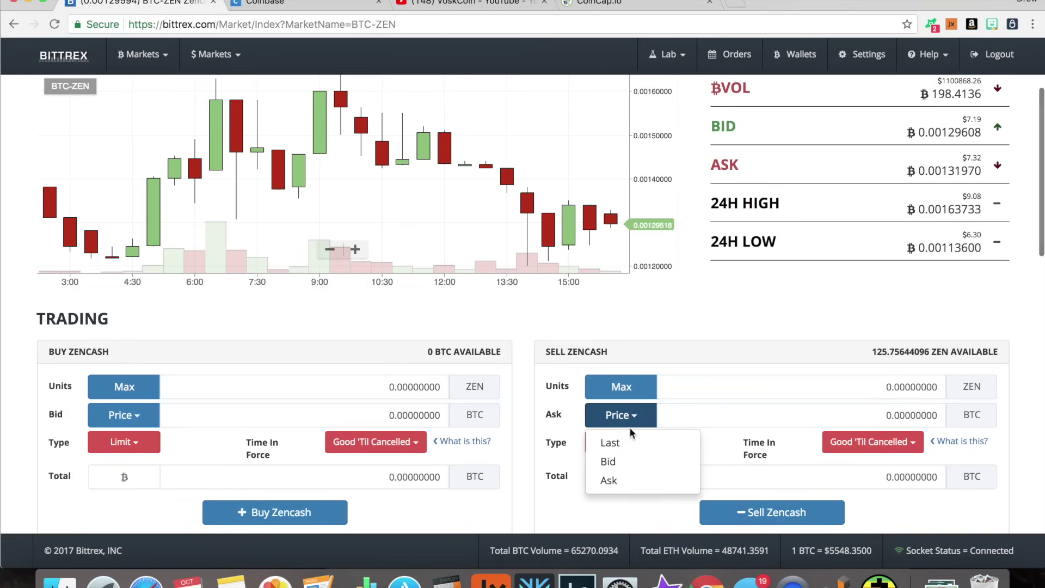
click(610, 442)
scroll(788, 280, down, 3)
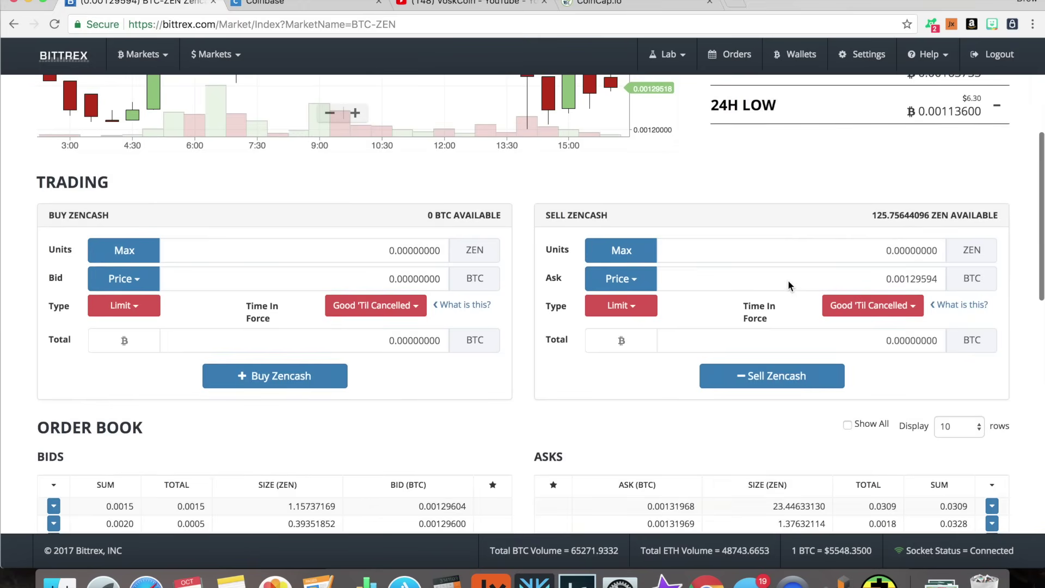
click(895, 250)
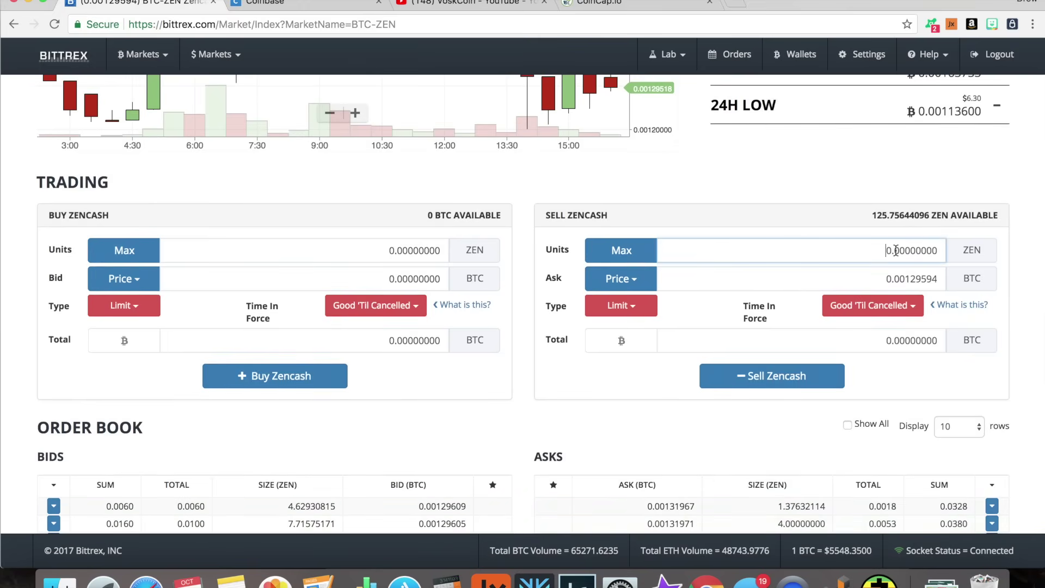
key(Delete)
text(1)
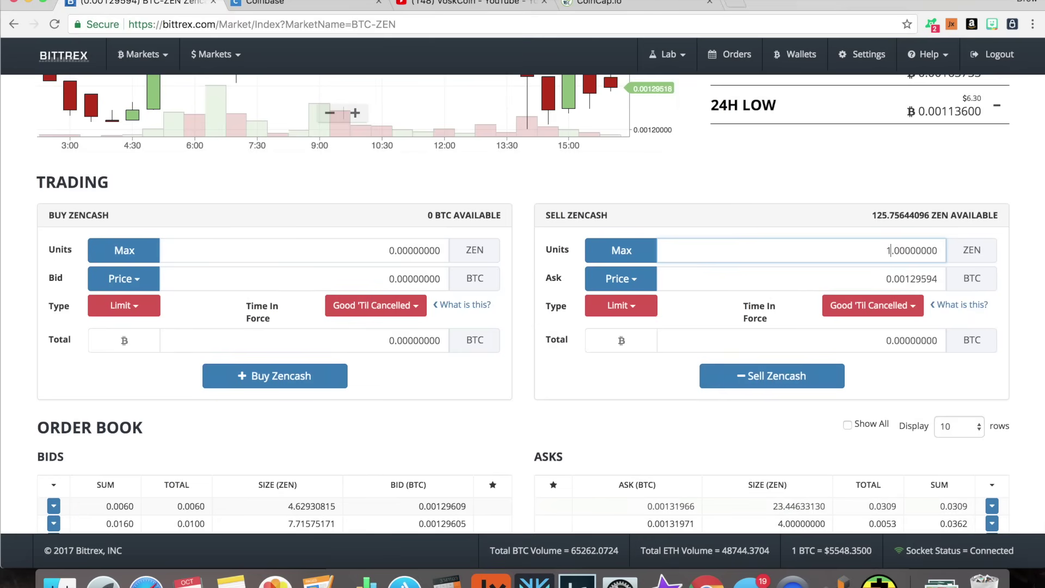
key(BackSpace)
text(2)
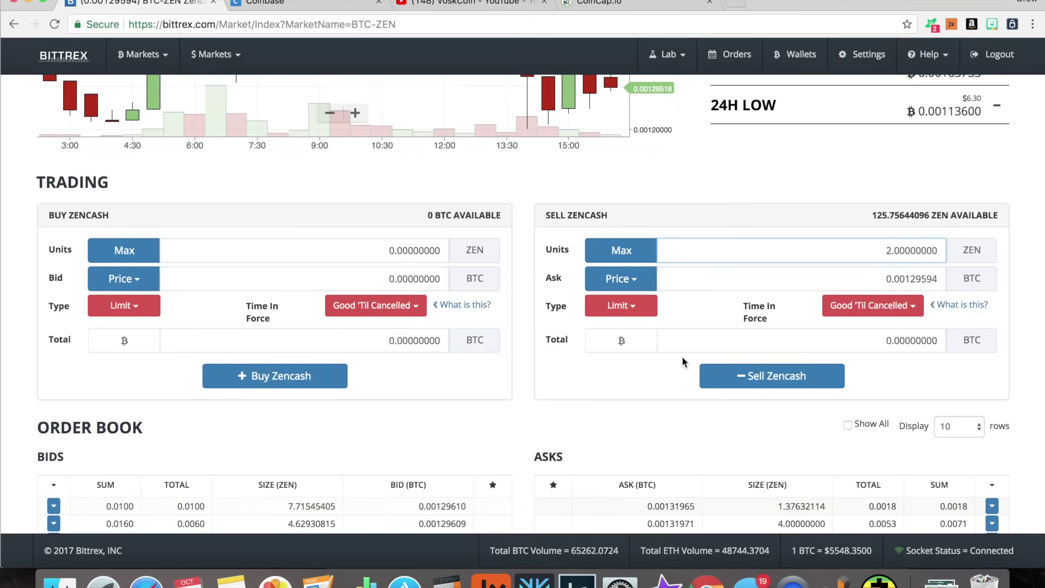
click(680, 359)
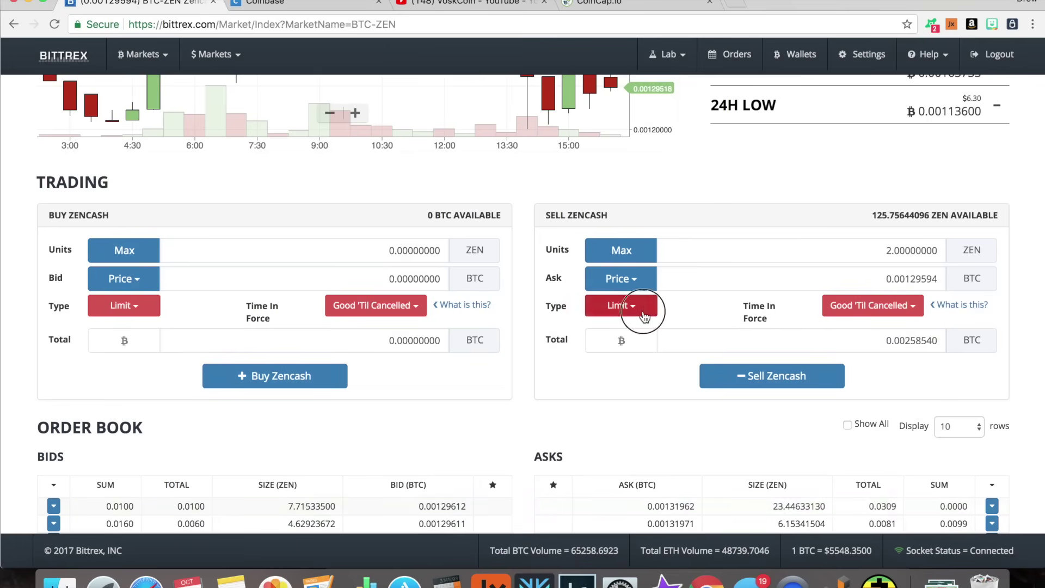
Place and confirm it as a limit sell, then view the updated account balances
click(621, 306)
click(633, 330)
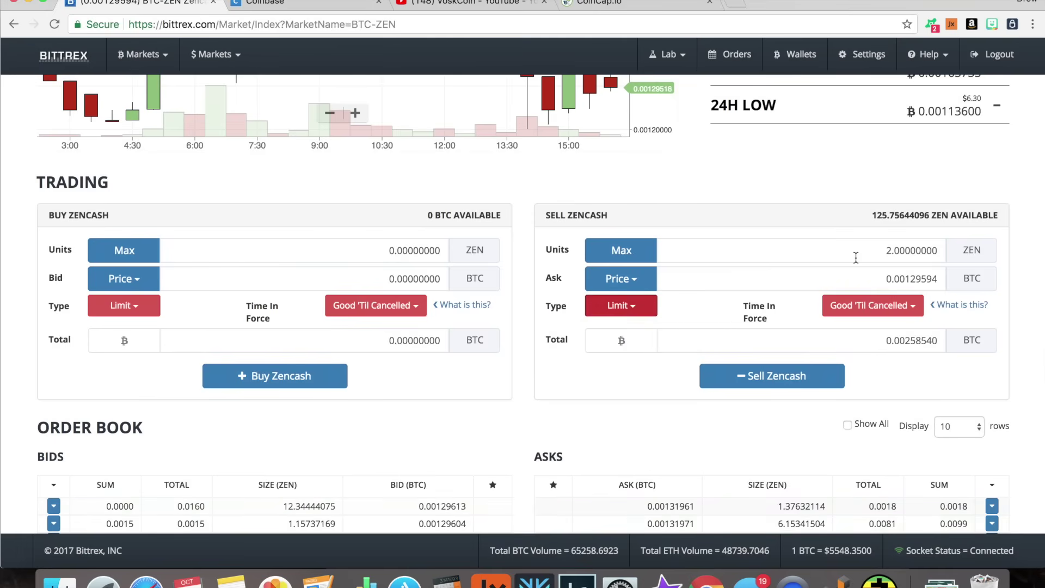
click(750, 377)
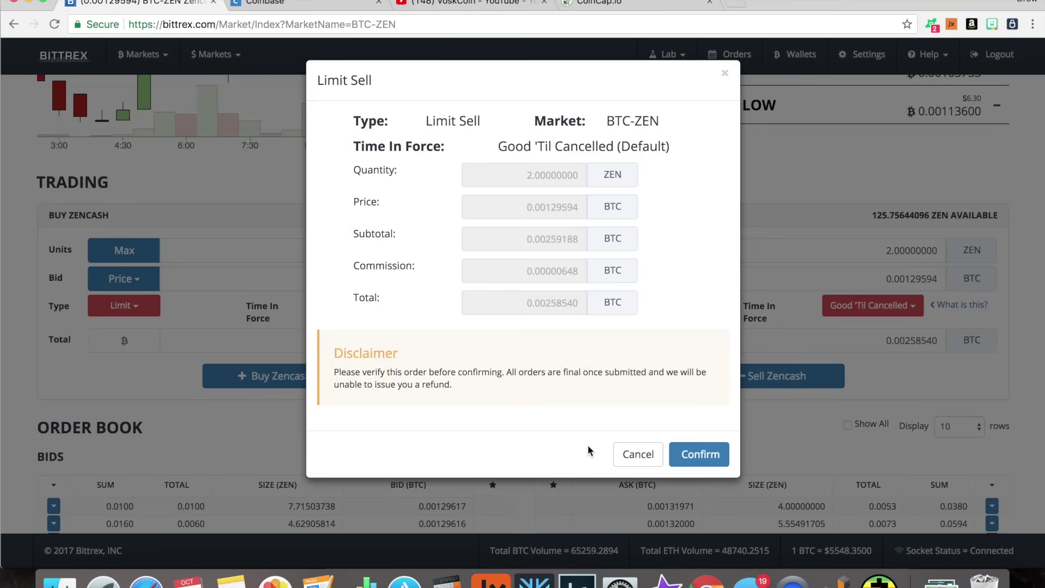
click(701, 454)
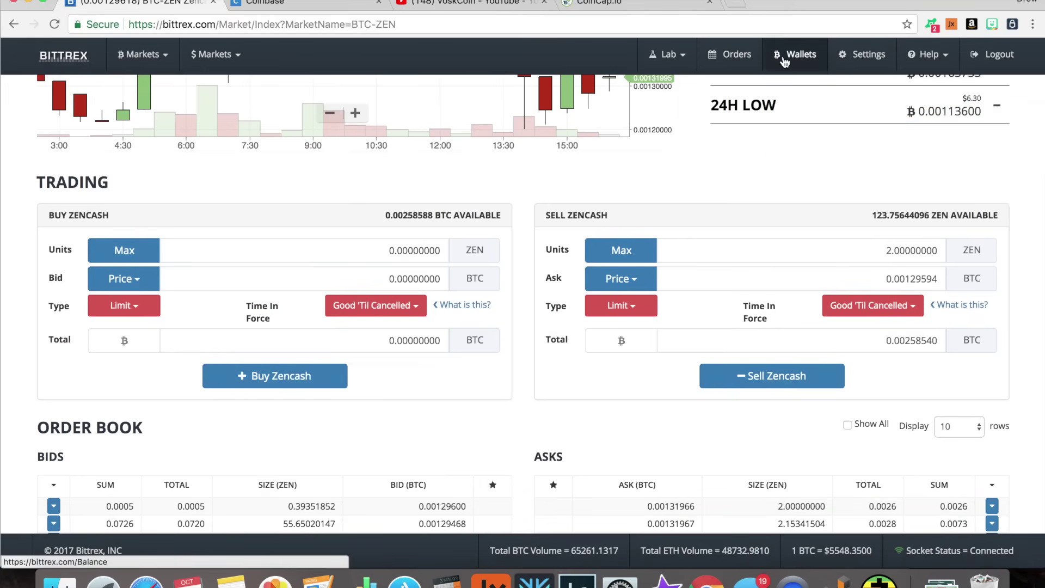
click(782, 56)
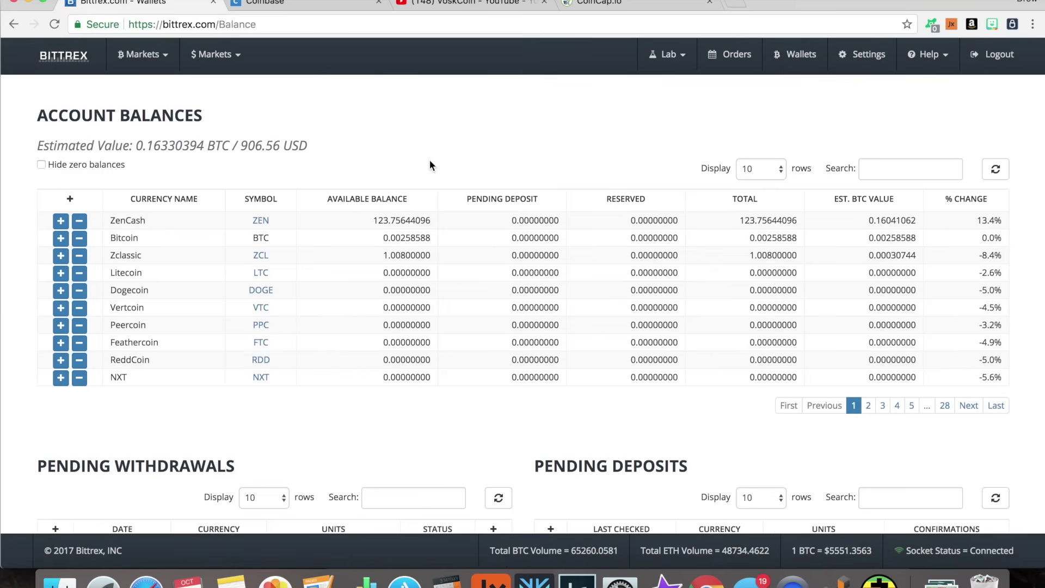
click(406, 237)
click(262, 223)
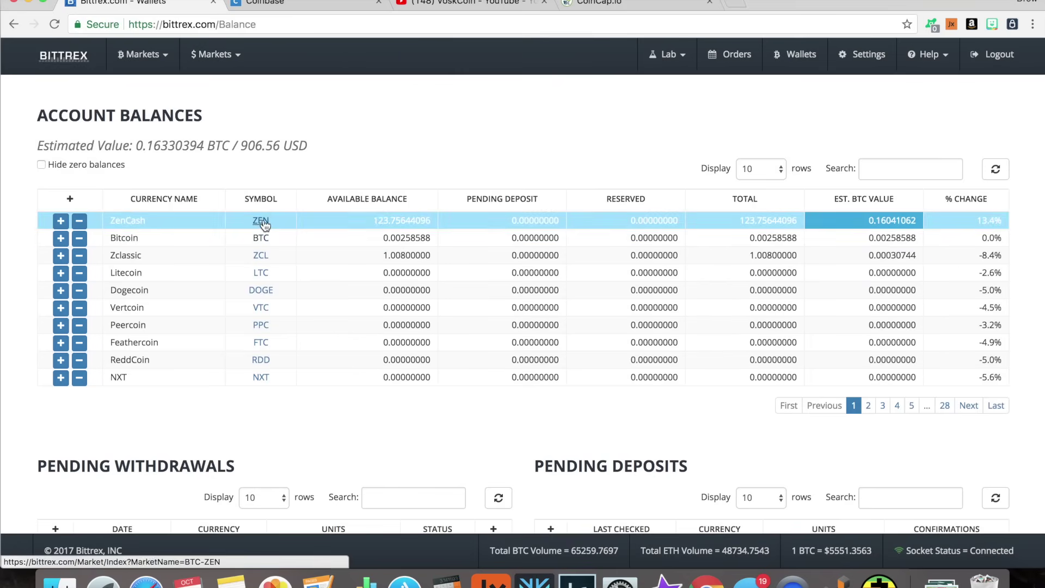
scroll(355, 206, down, 5)
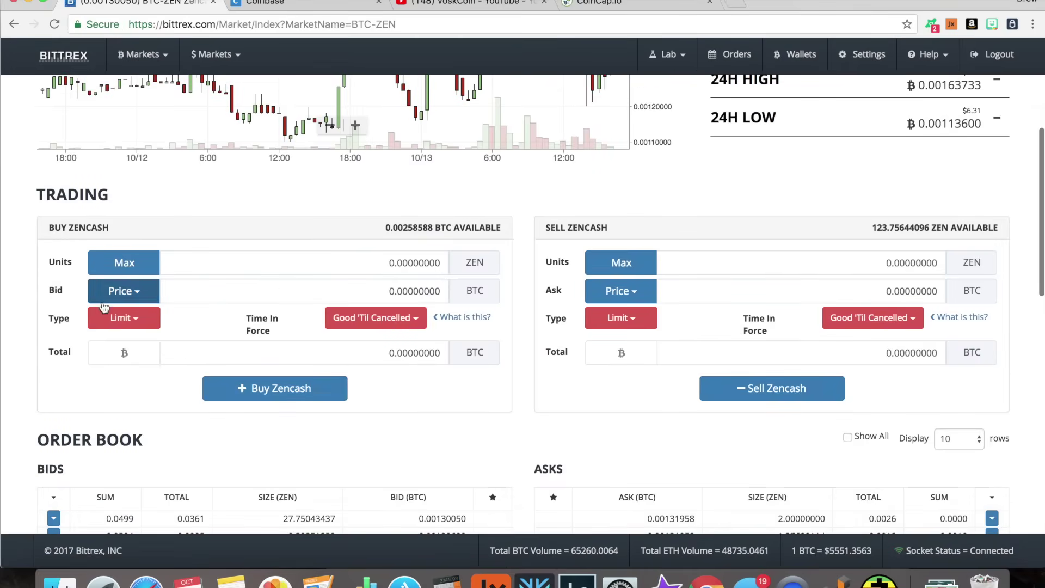
click(392, 263)
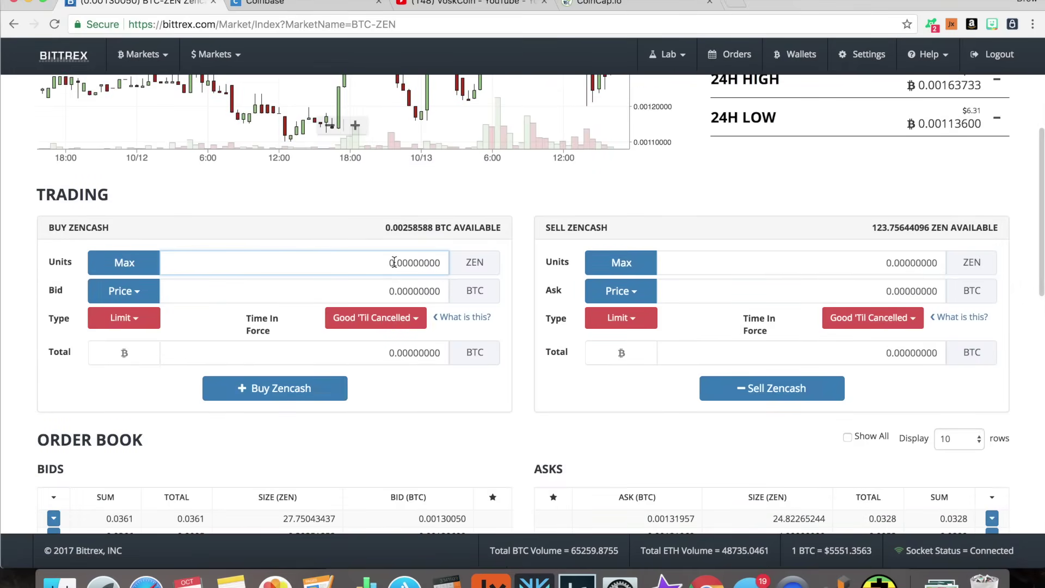
text(2)
click(121, 290)
click(126, 318)
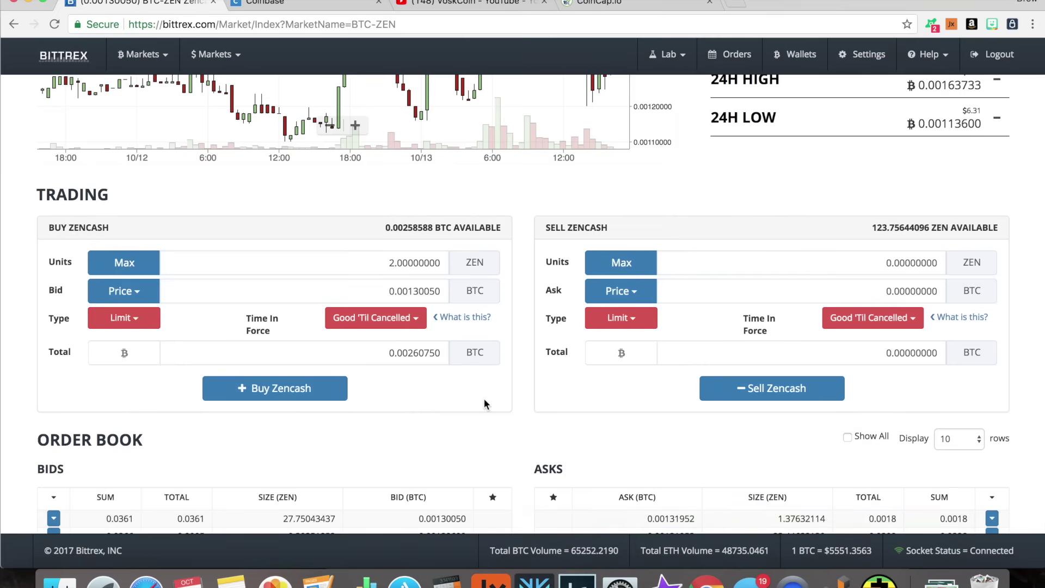
click(321, 397)
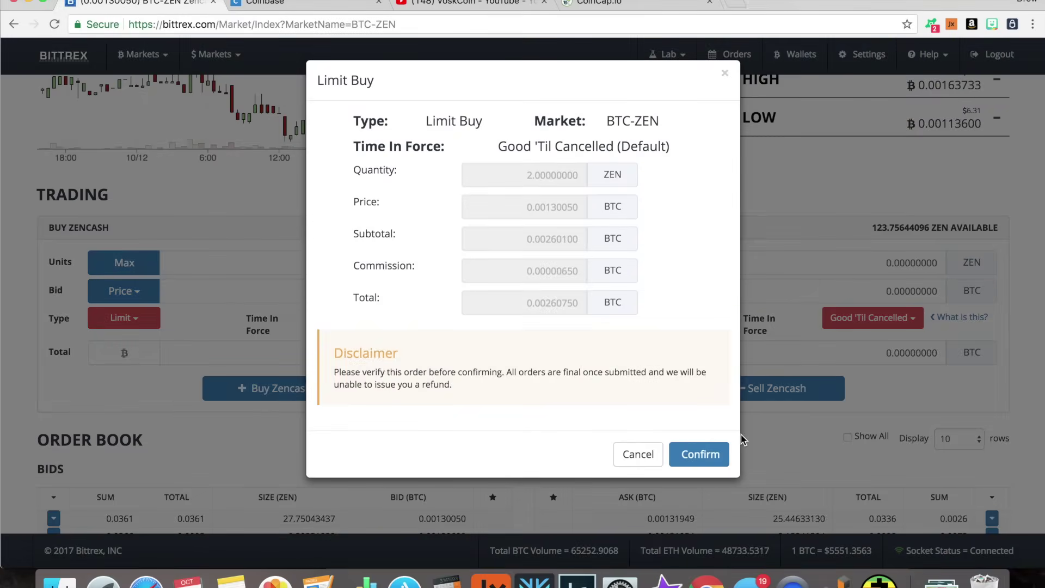
click(722, 463)
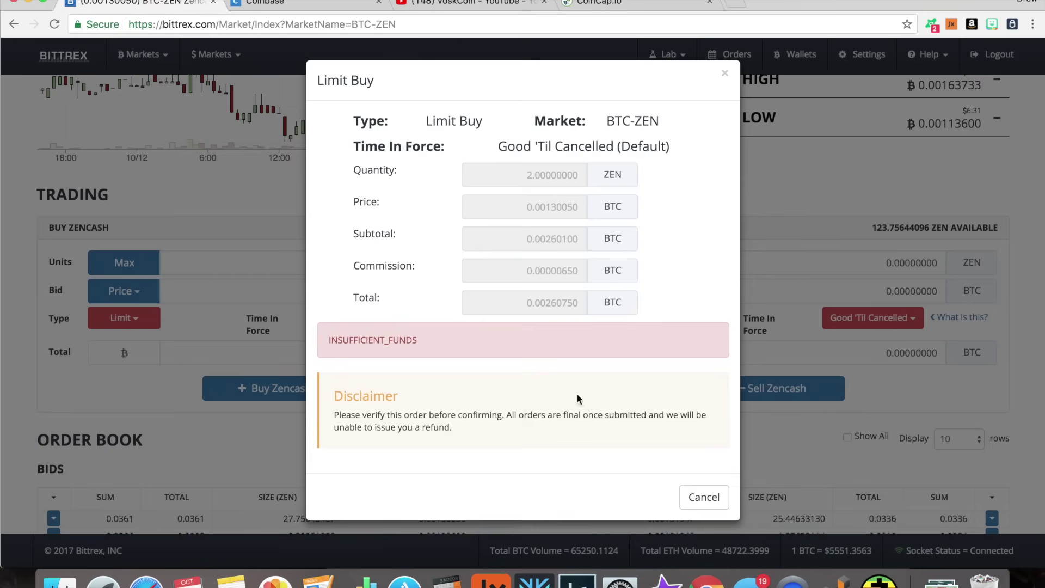
click(693, 494)
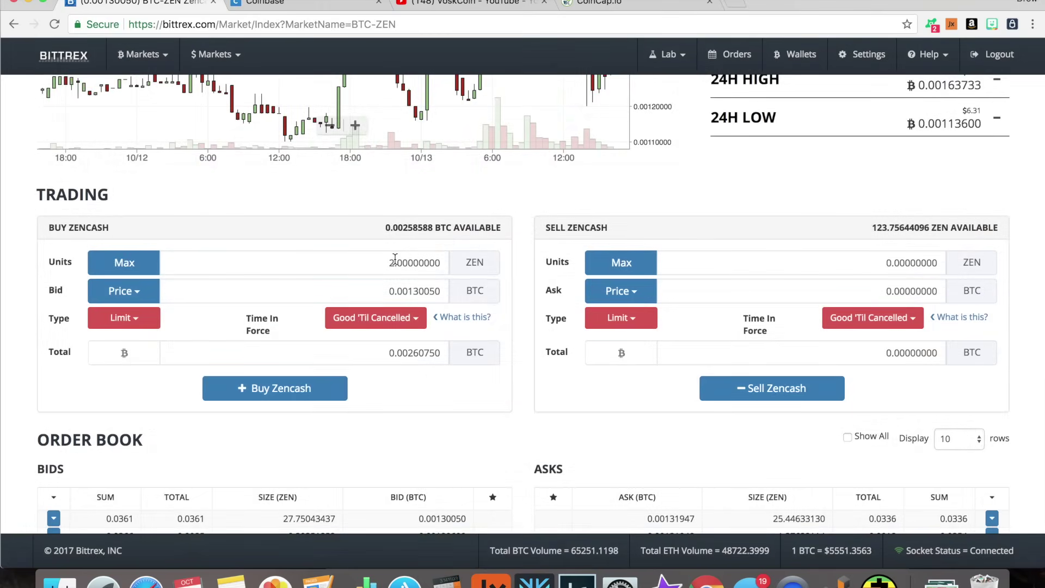
Buy 1 ZEN at the Last price of 0.00130050 BTC and confirm the limit order
double_click(395, 262)
text(1)
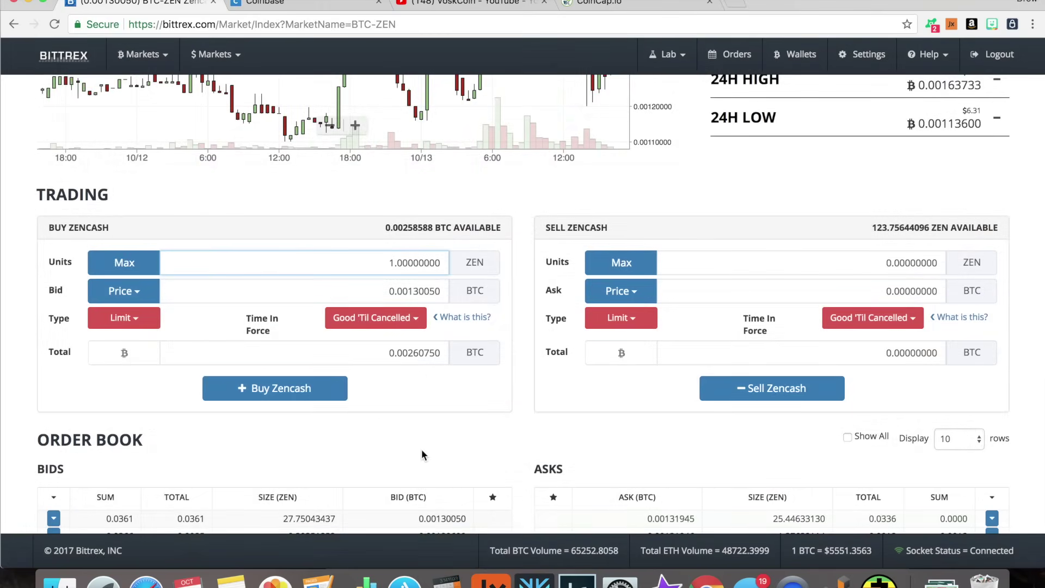
click(131, 292)
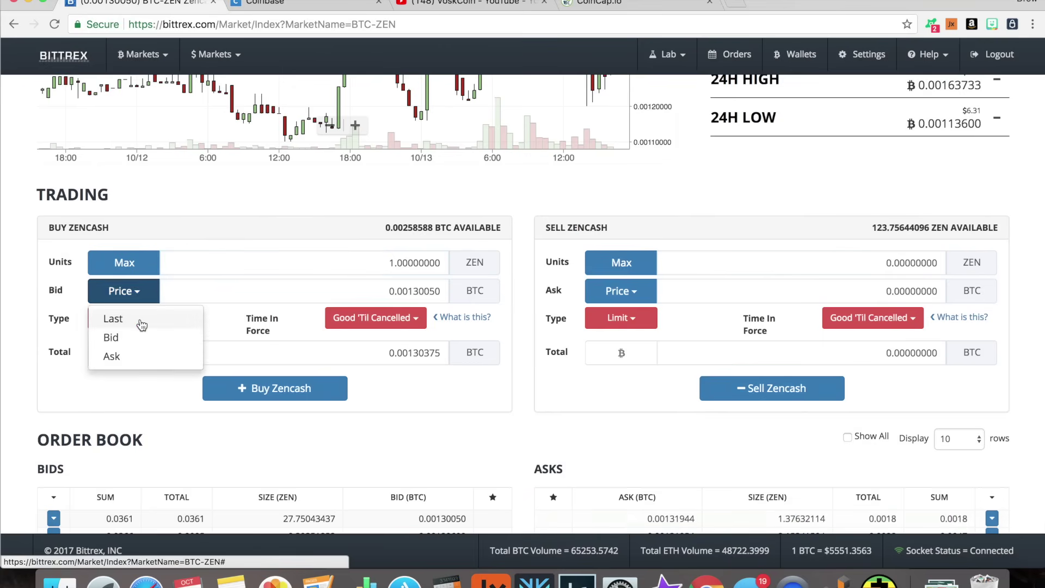
click(139, 325)
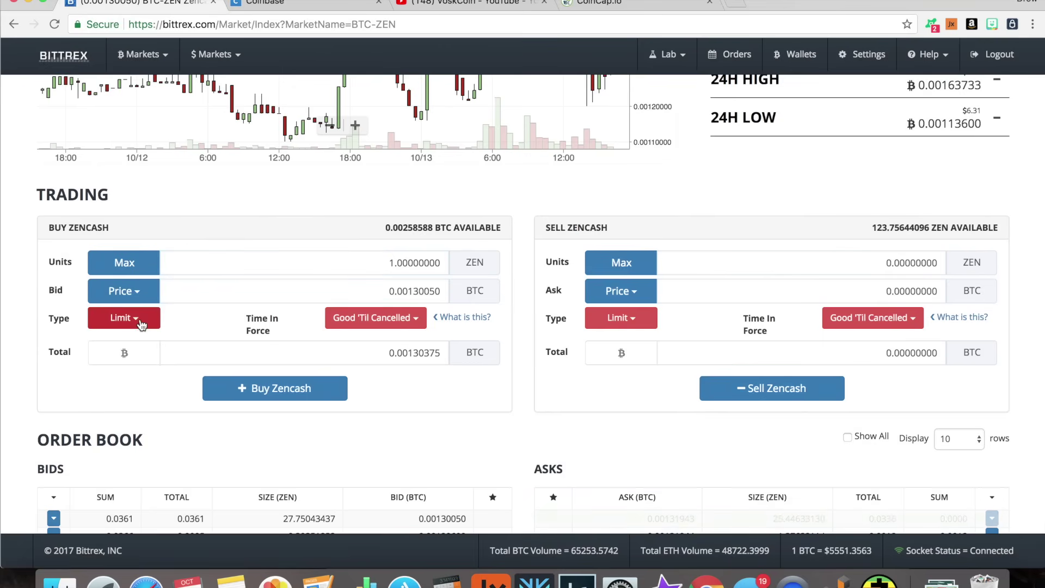
click(264, 392)
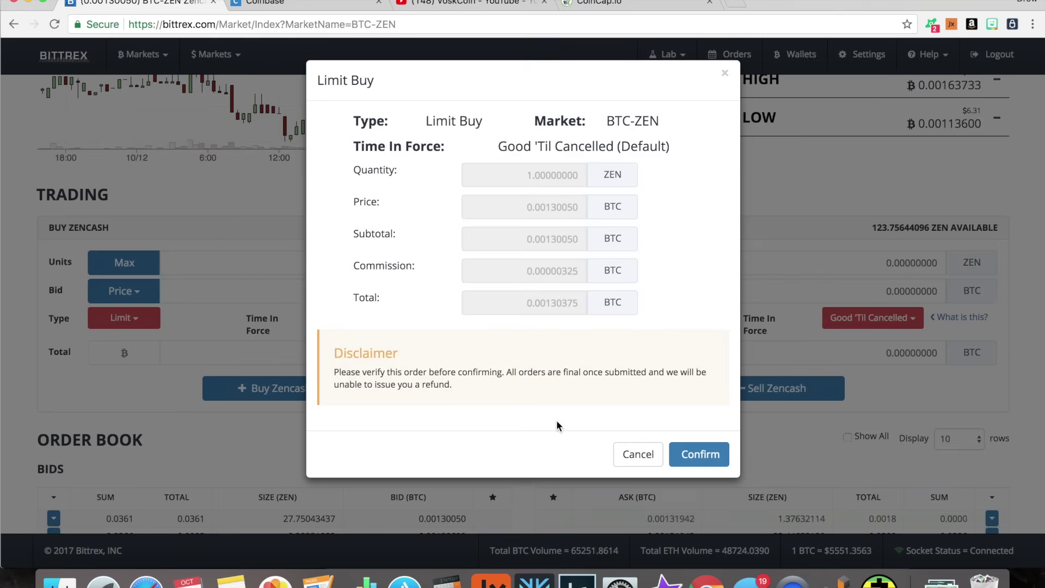
click(693, 453)
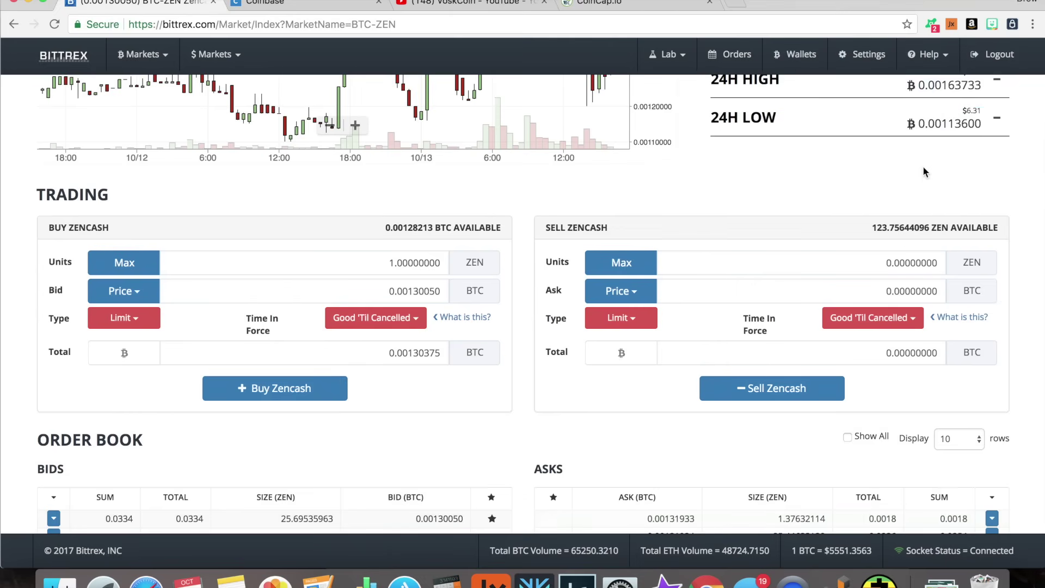
scroll(813, 172, down, 3)
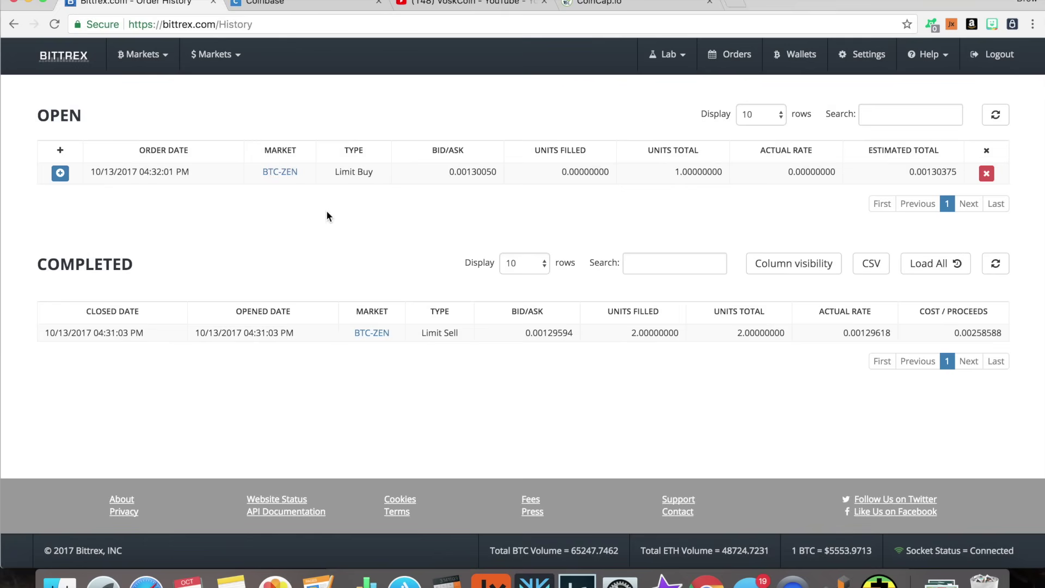
Select the completed 2 ZEN sell row and its 0.00129594 BTC ask price
triple_click(554, 332)
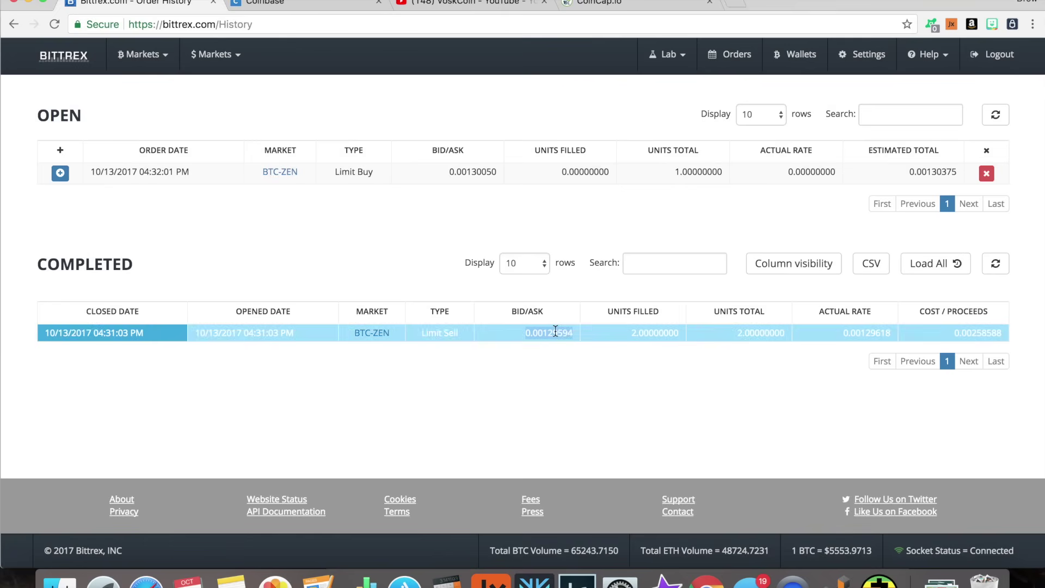
double_click(554, 332)
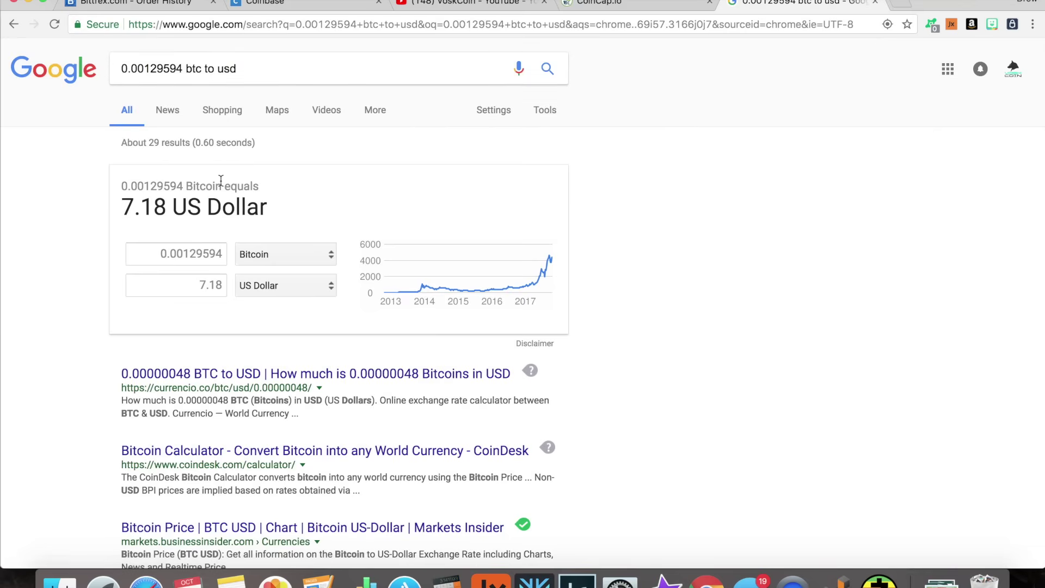
Compare ZenCash's CoinCap price (about $7.05) with the 7.18 USD Google conversion
click(605, 4)
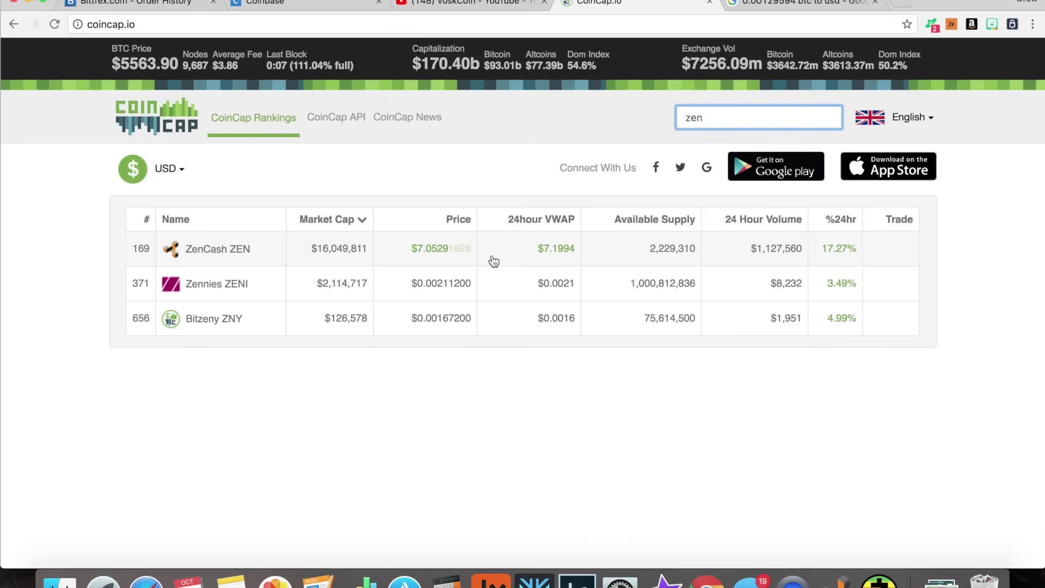
click(781, 4)
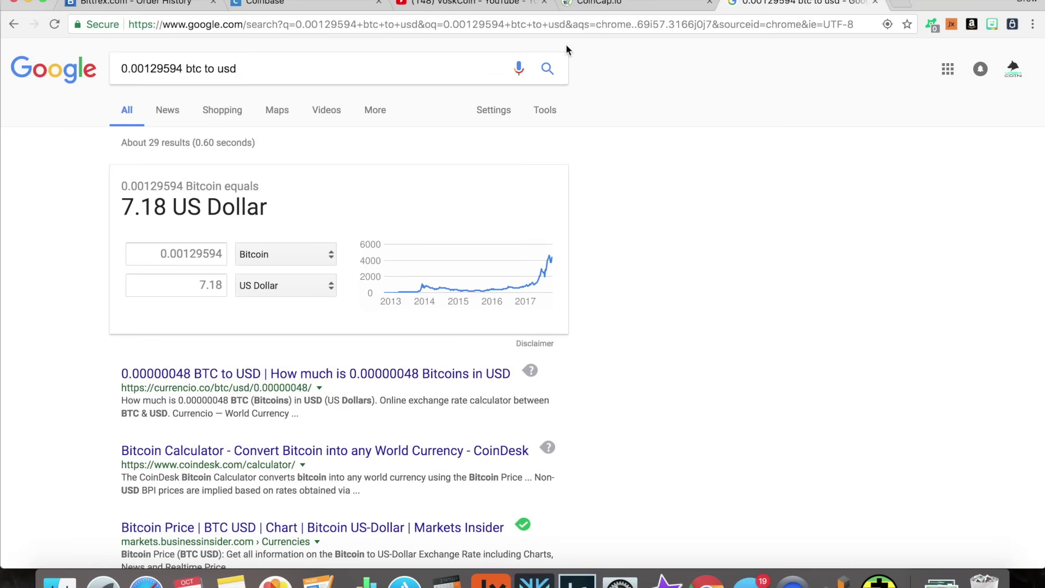
Return to the Bittrex tab showing the ZEN Buy Filled notice
click(478, 3)
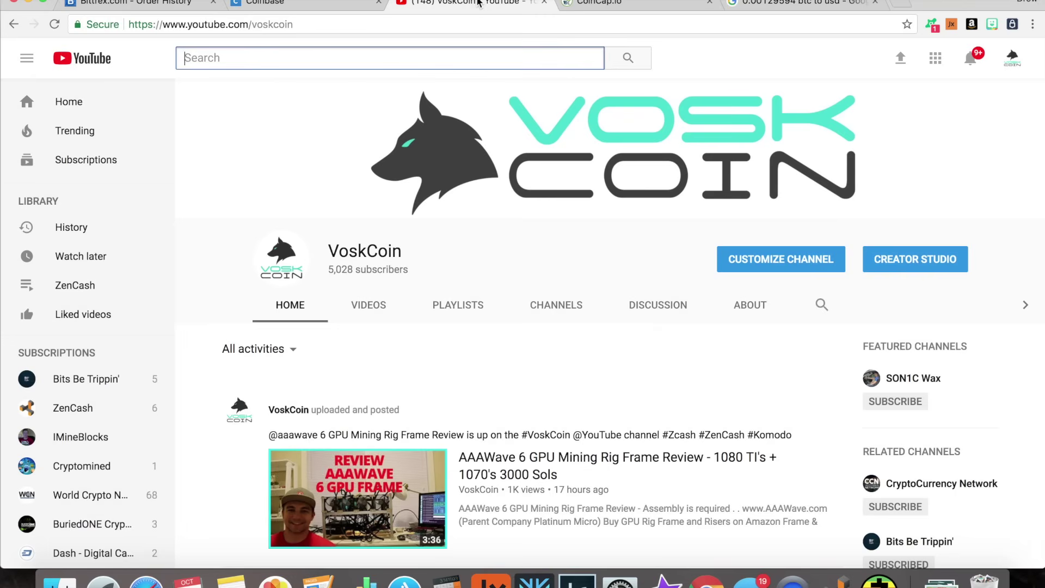
click(274, 4)
click(124, 4)
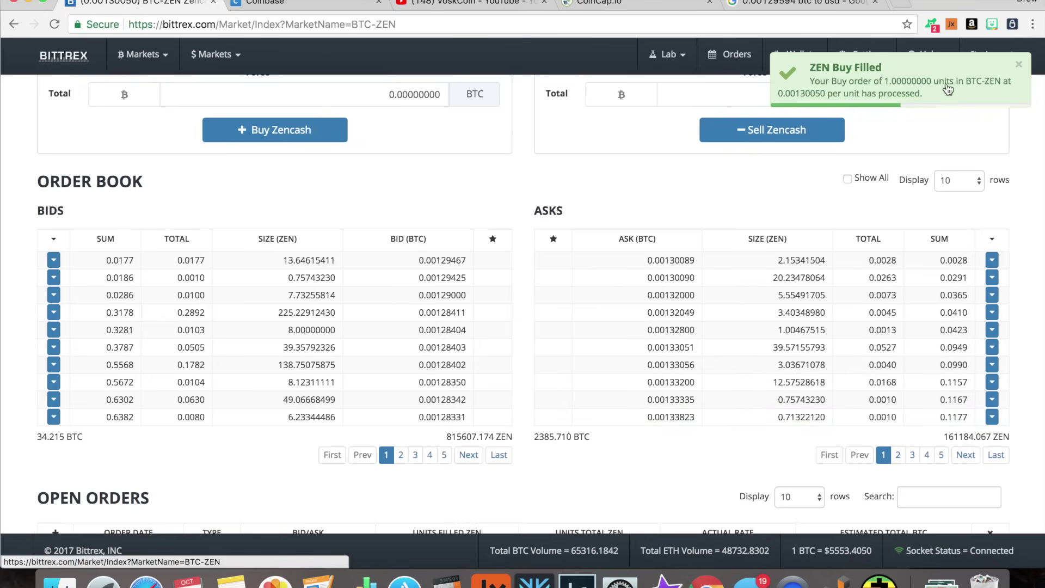
scroll(894, 137, up, 10)
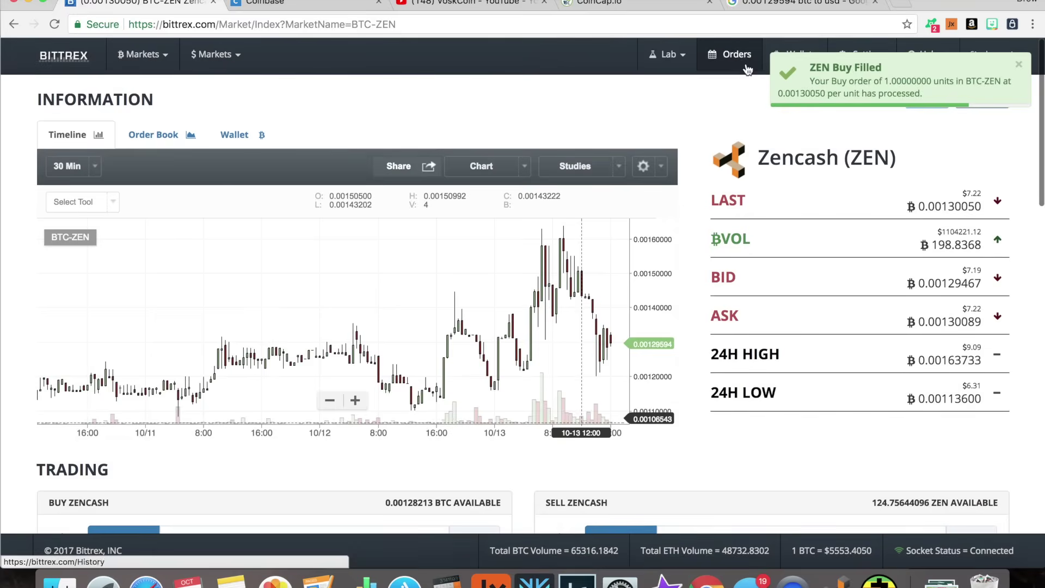
Review wallet balances (124.75644096 ZEN), then go back to the Bitcoin markets home page
click(808, 61)
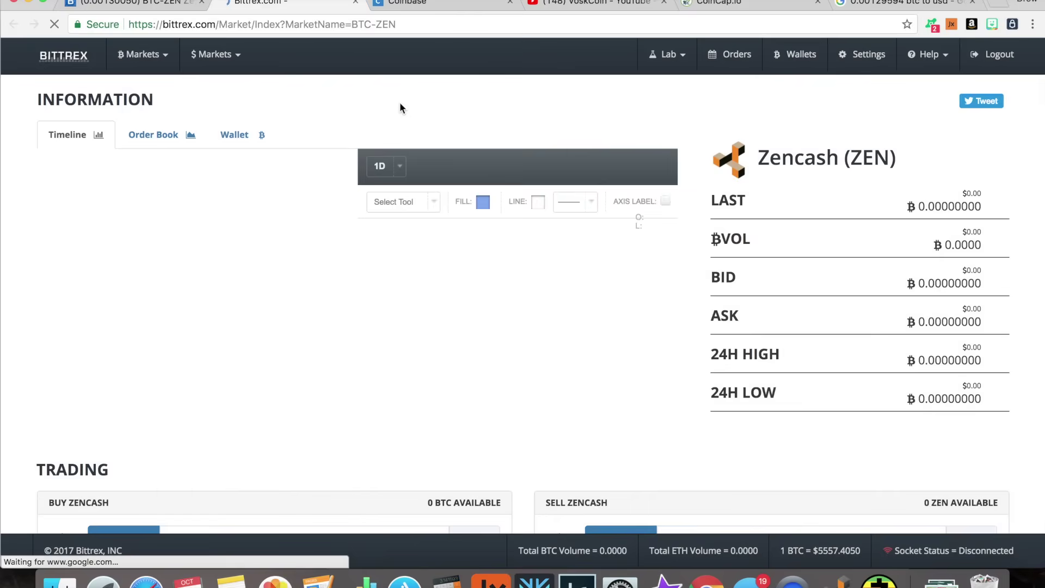
click(792, 58)
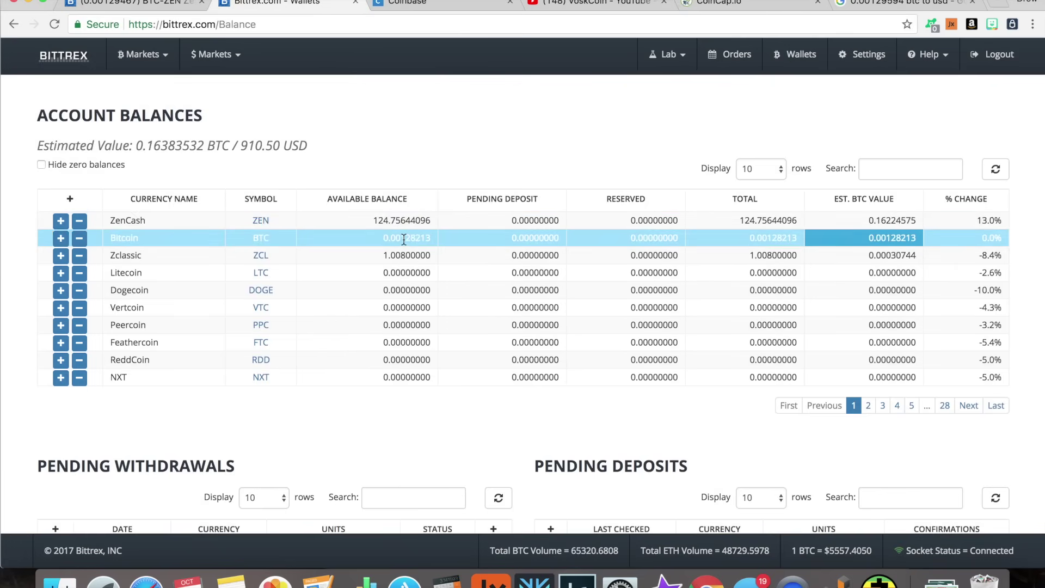
key(alt+Left)
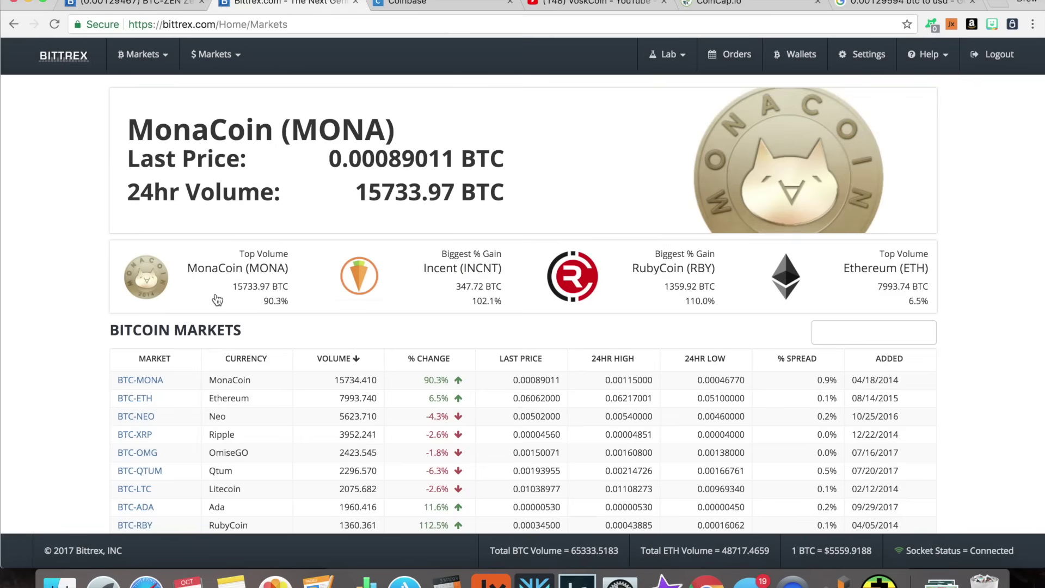
Bring the VoskCoin YouTube channel page to the front
click(597, 3)
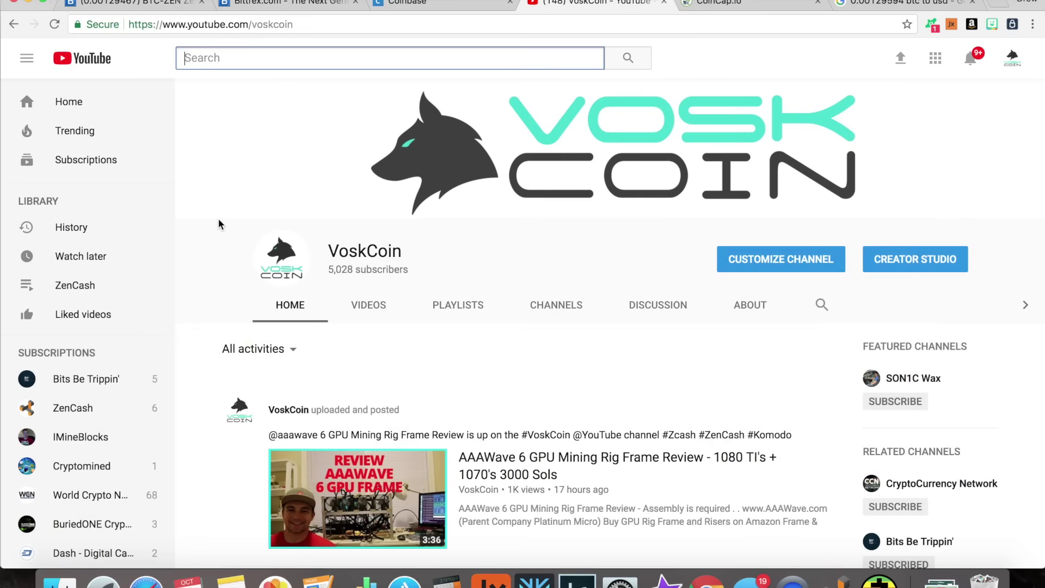
scroll(219, 223, down, 2)
scroll(218, 220, down, 2)
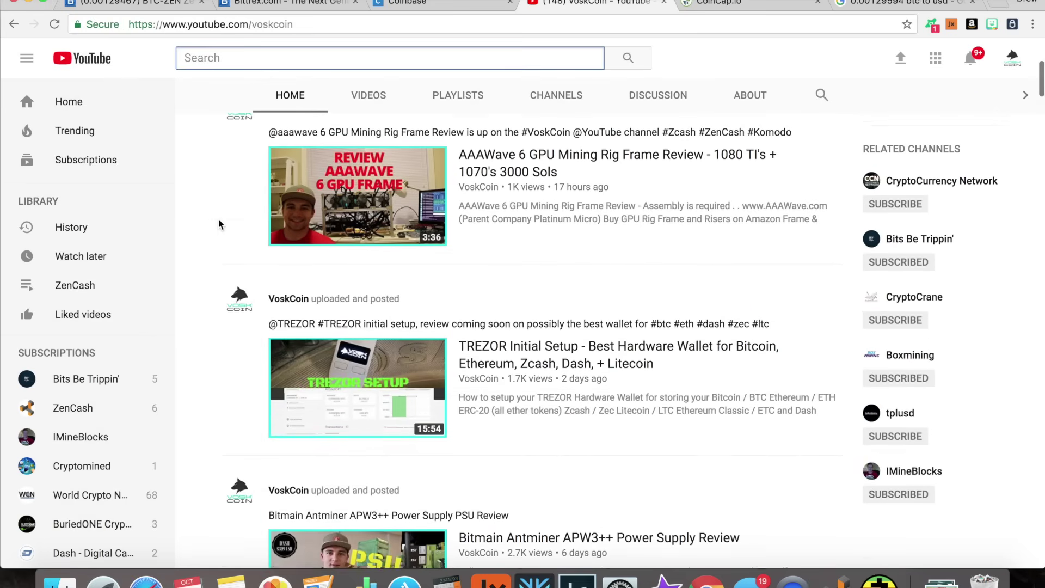
scroll(218, 219, down, 3)
scroll(219, 220, down, 3)
scroll(218, 219, down, 3)
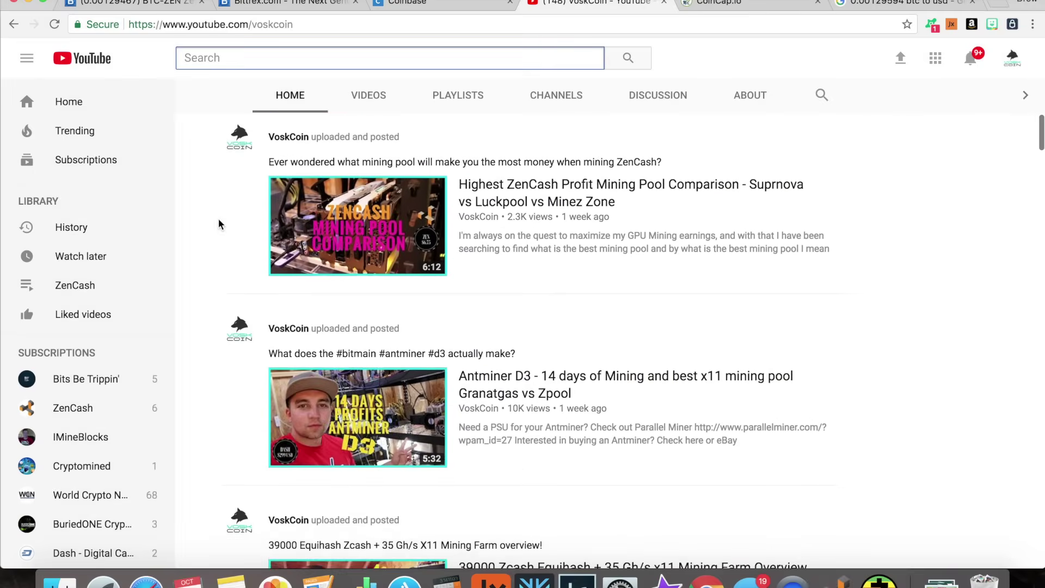